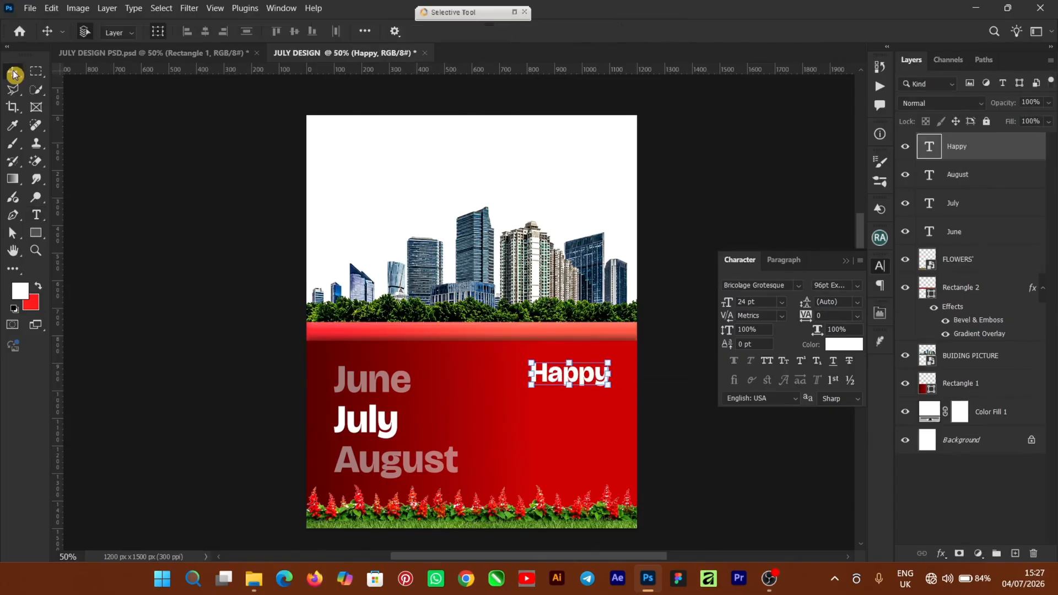
Add the word "Month" to the greeting text over the red area, beneath "Happy" and "New".
double_click(555, 430)
type("Month")
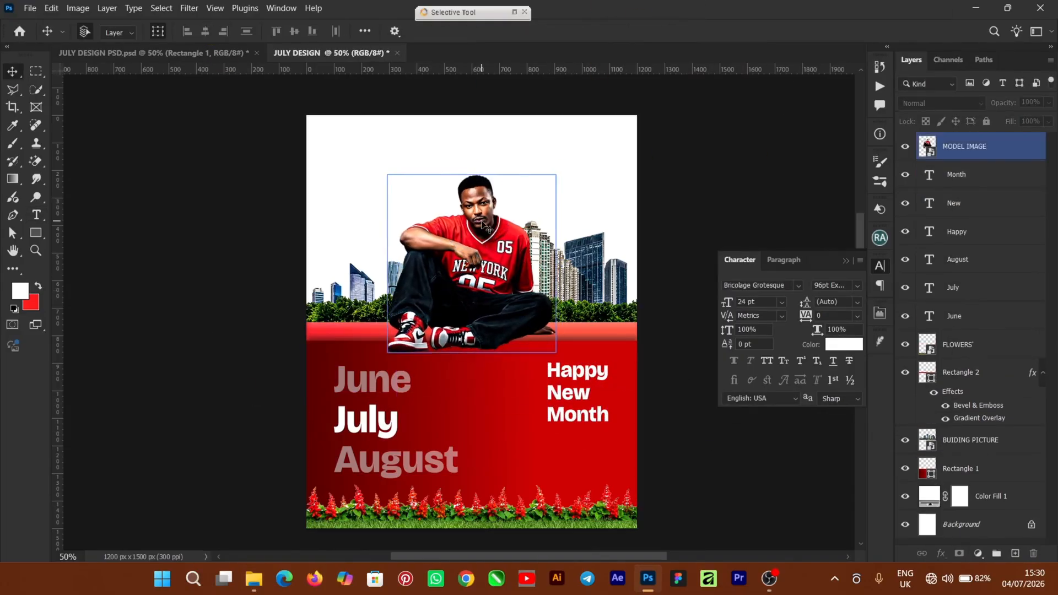
Add a layer above the Month text, brush a shadow beneath the seated model, and transform it into place.
left_click(981, 174)
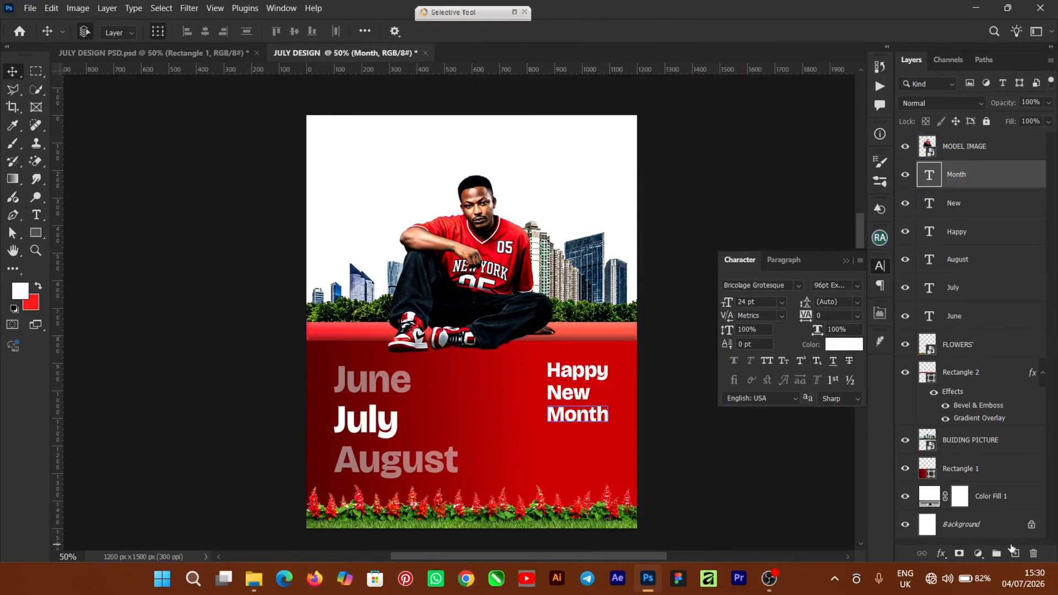
left_click(1014, 553)
key("b")
left_click(20, 290)
left_click(88, 31)
left_click(473, 353)
key("ctrl+t")
left_click_drag(441, 414, 442, 437)
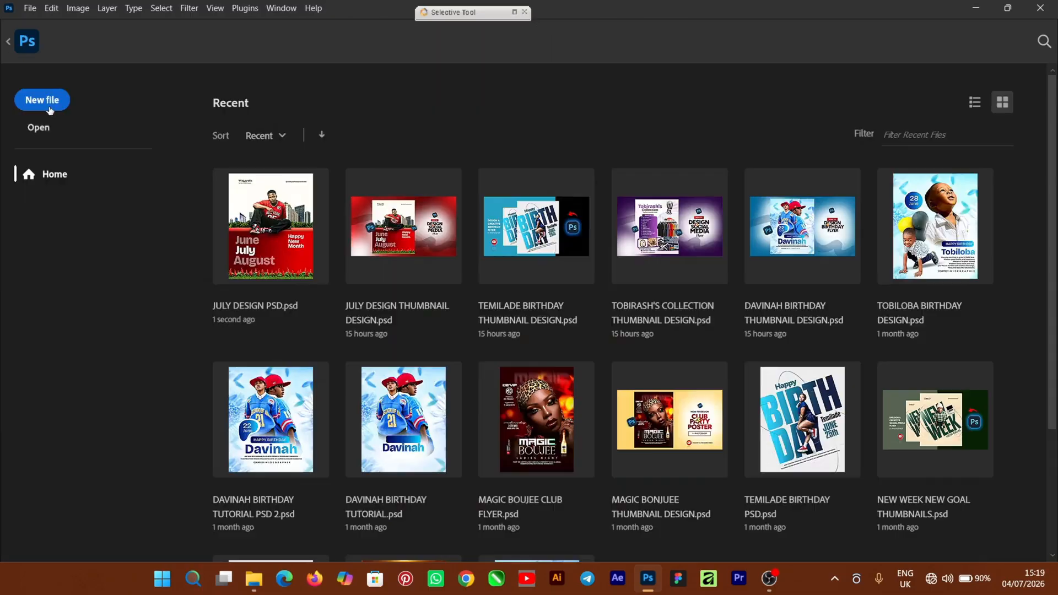
Create a portrait 4 x 5 in document at 300 ppi in RGB Color, named JULY DESIGN.
left_click(49, 107)
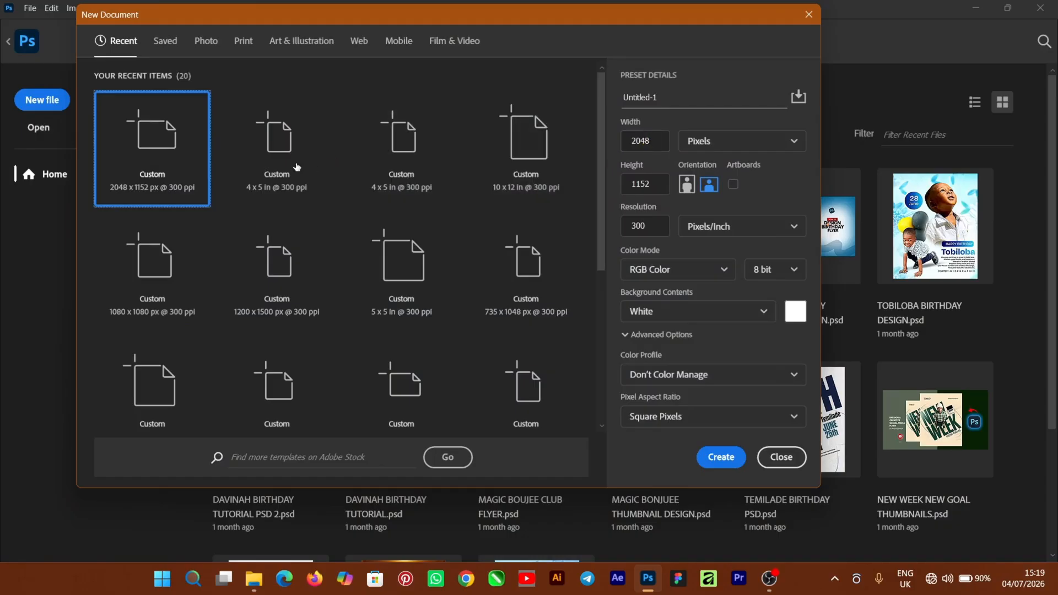
left_click(274, 167)
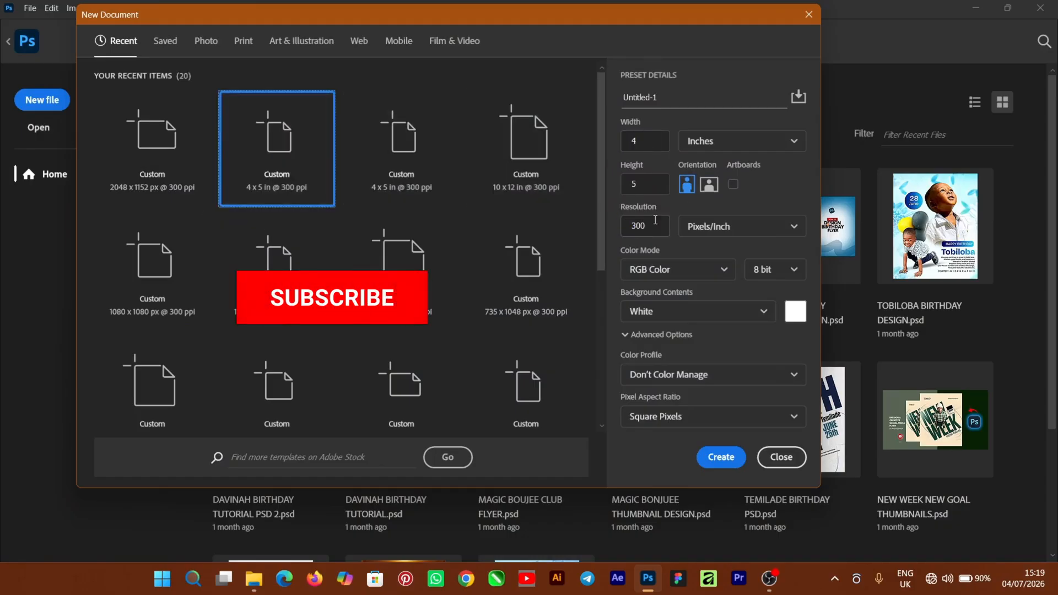
left_click(612, 105)
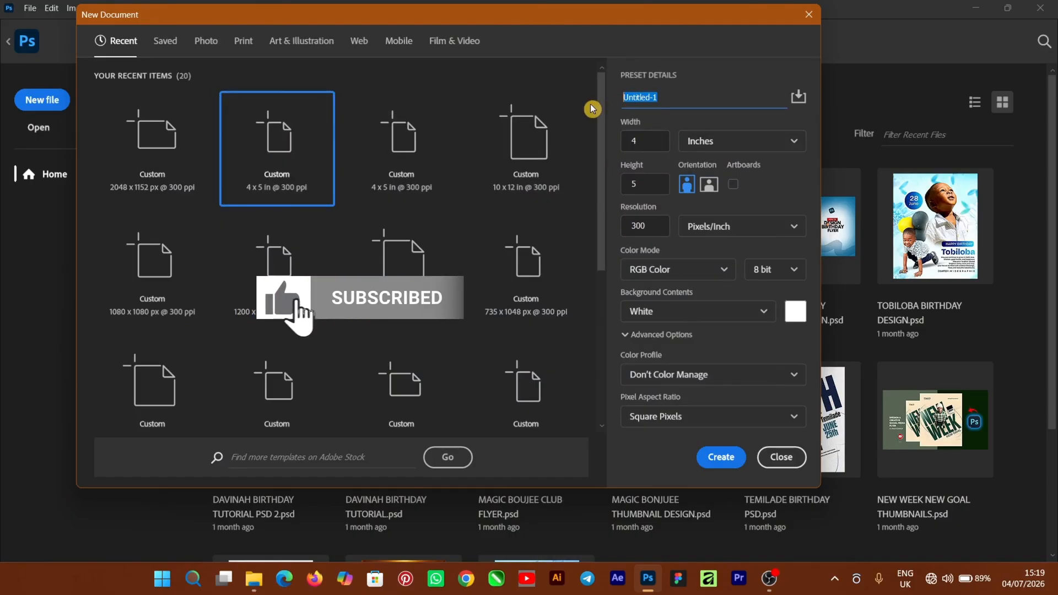
type("JULY DESIGN")
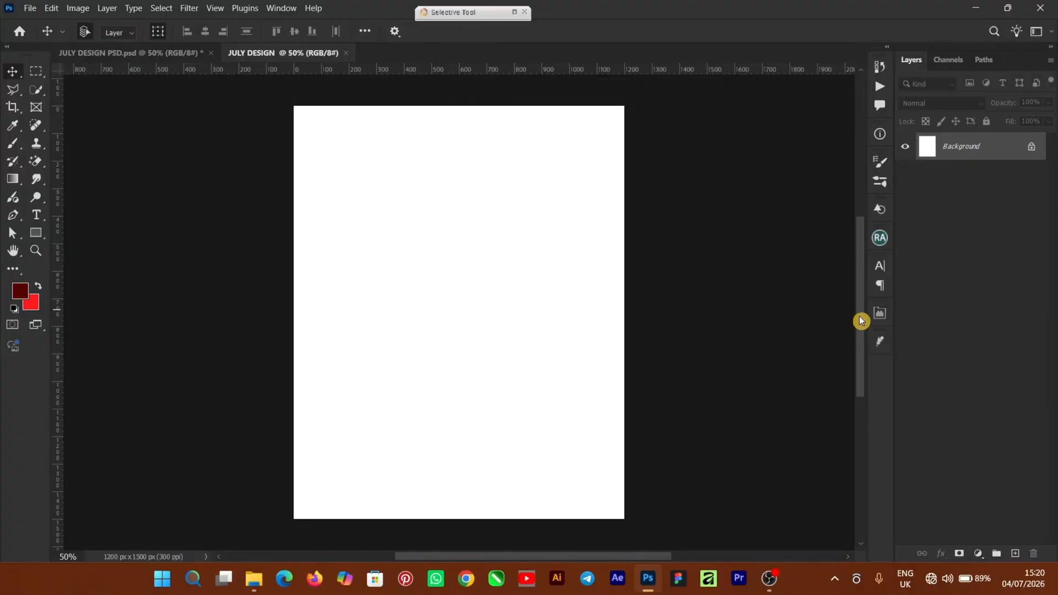
Add a Solid Color fill layer in white (ffffff) above the background.
left_click_drag(861, 321, 863, 319)
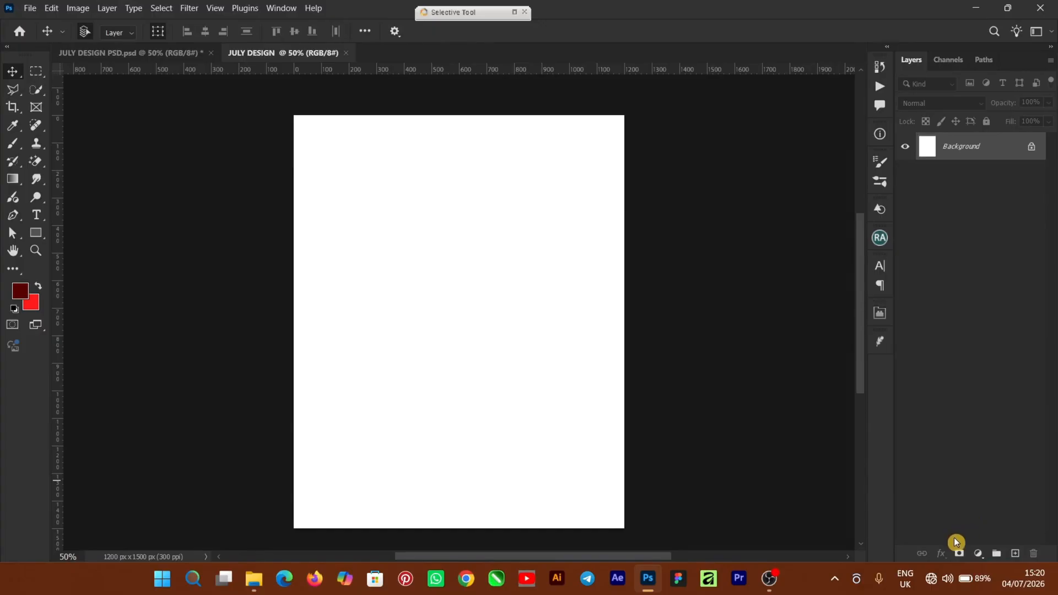
left_click(981, 554)
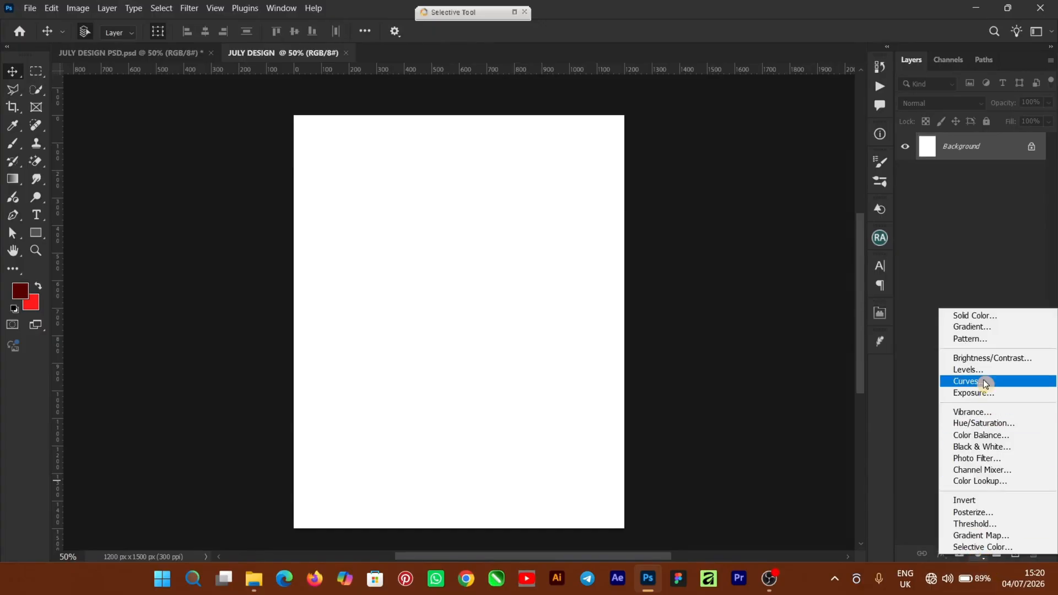
left_click(988, 315)
mouse_move(688, 225)
left_mouse_down()
mouse_move(711, 150)
mouse_move(649, 121)
left_mouse_up()
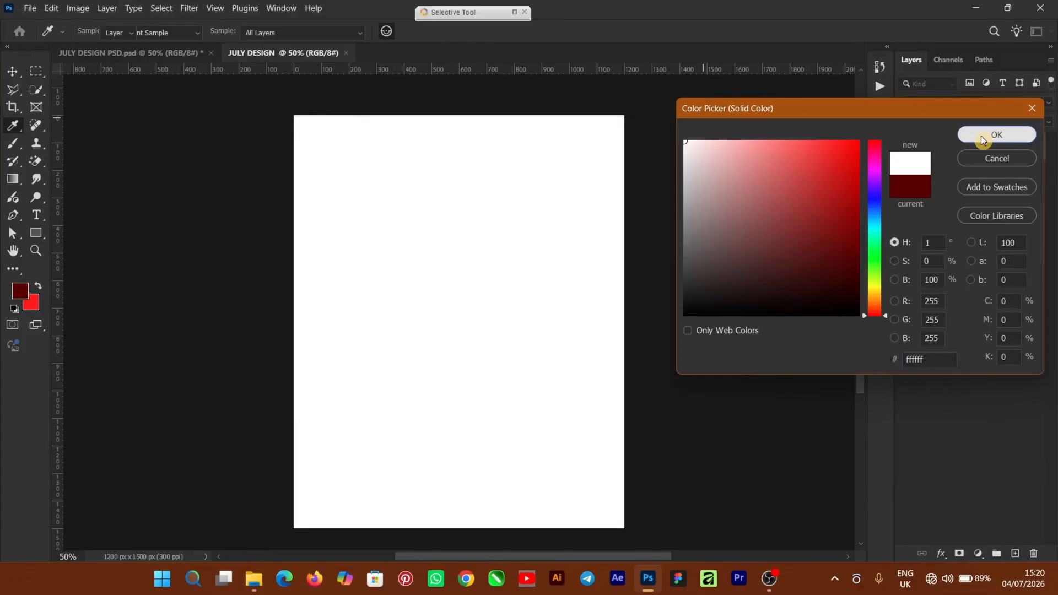
left_click(984, 141)
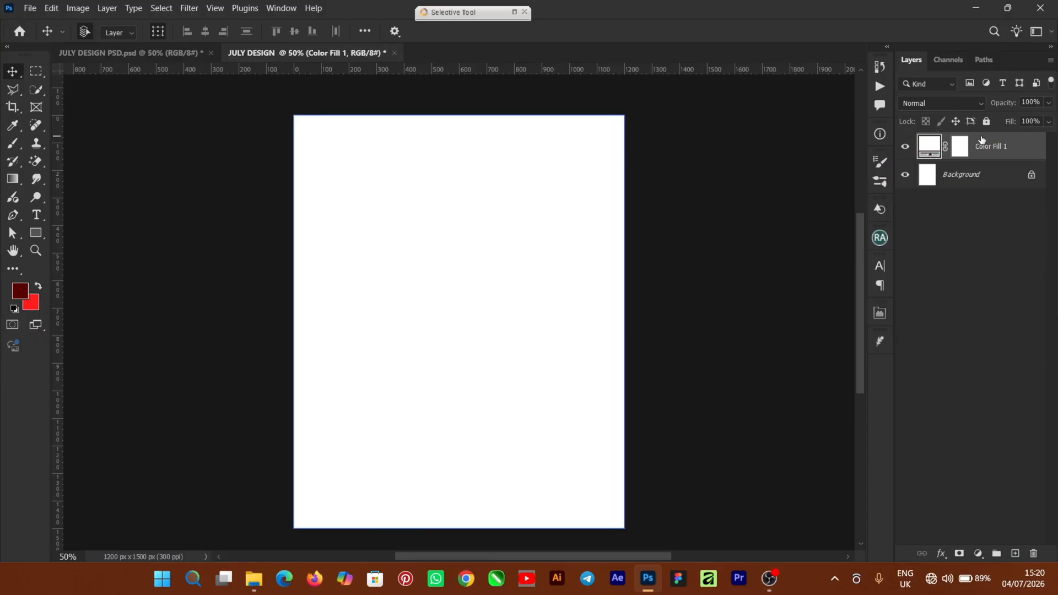
Draw a rectangle about 1211 x 661 px across the page's lower part and stretch its upper edge to 105.75% height.
left_click(35, 232)
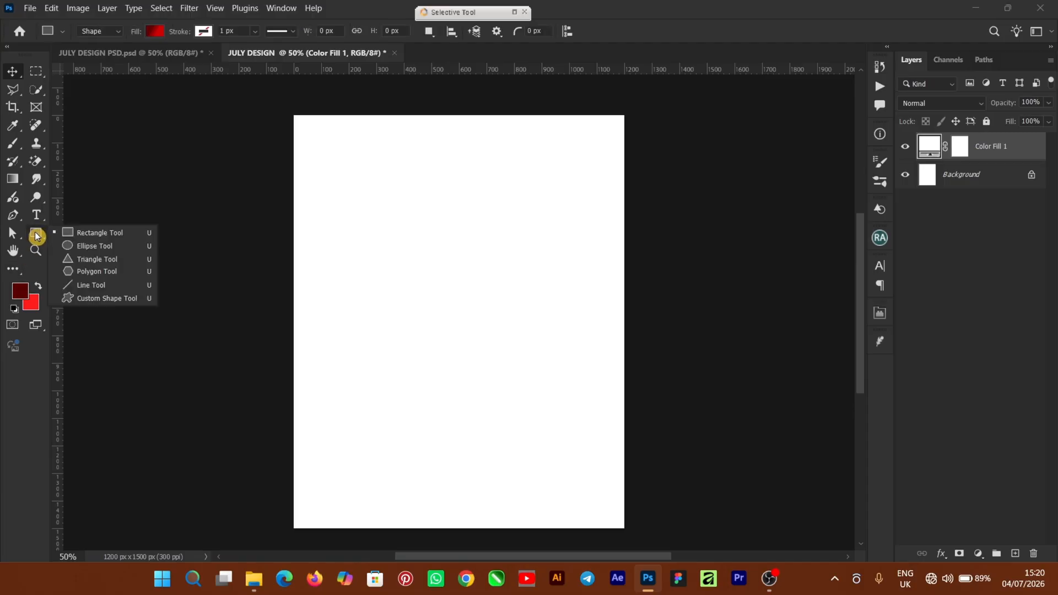
left_click(93, 234)
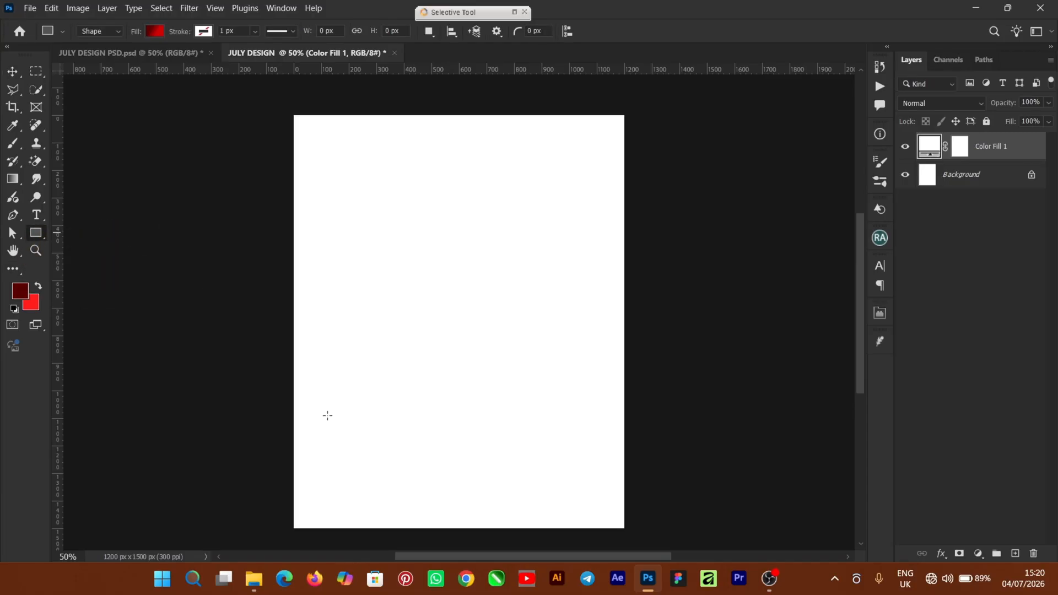
left_click_drag(293, 349, 626, 530)
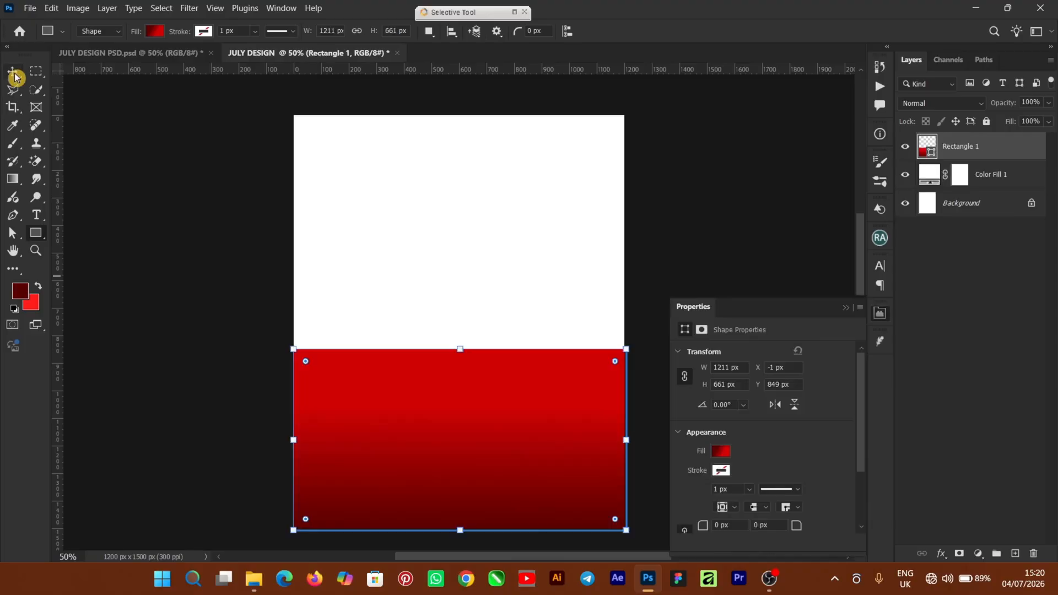
left_click(14, 74)
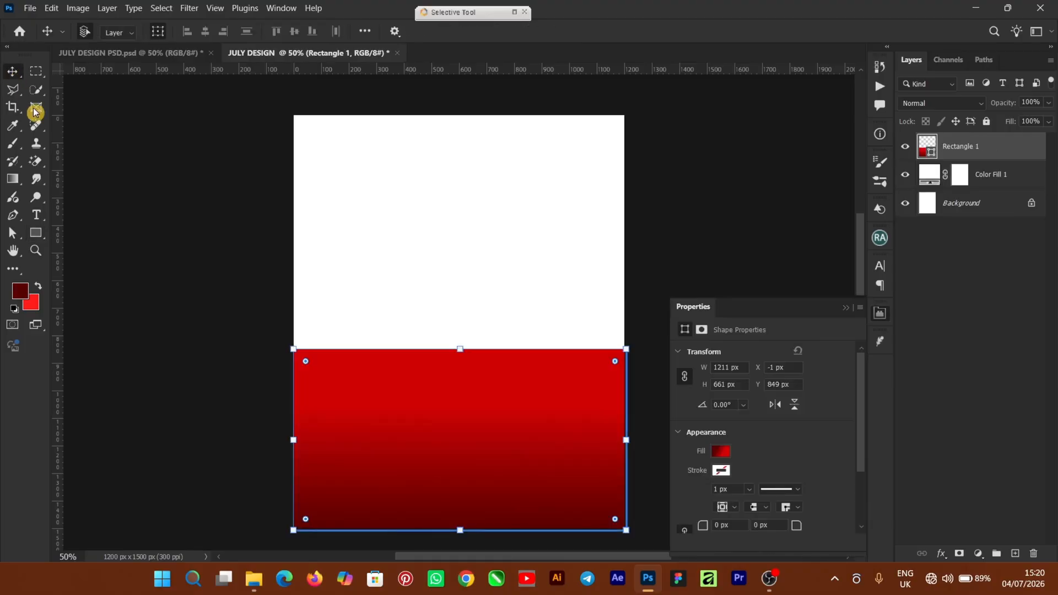
left_click(847, 308)
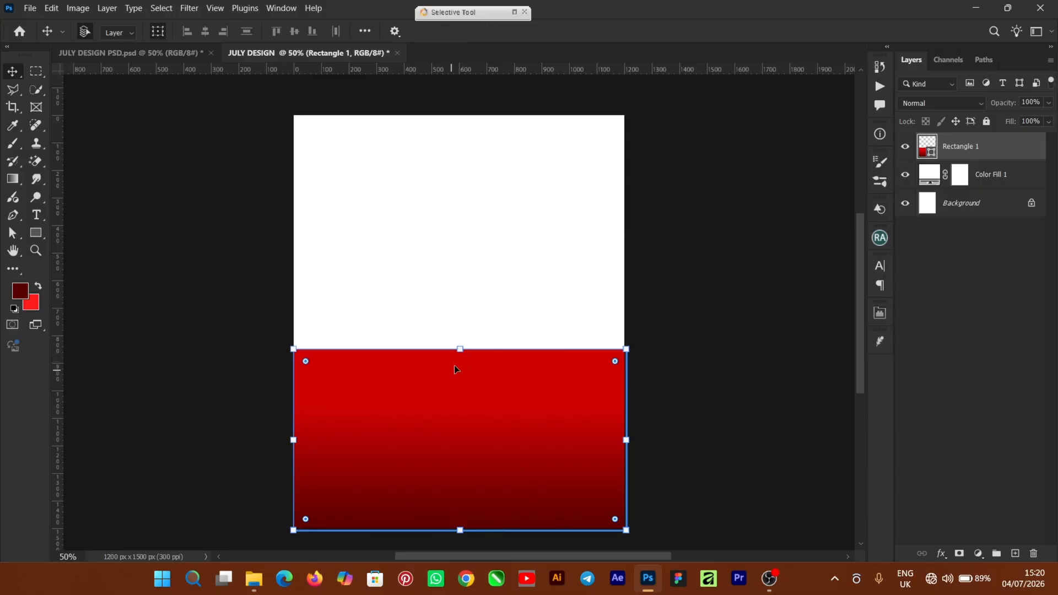
left_click_drag(460, 349, 460, 339)
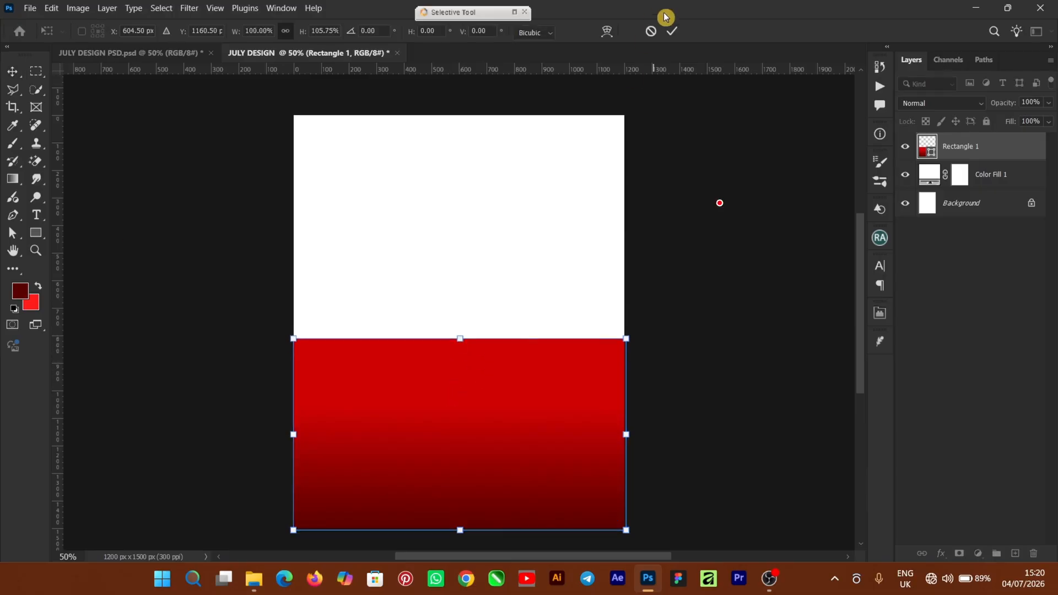
left_click(673, 31)
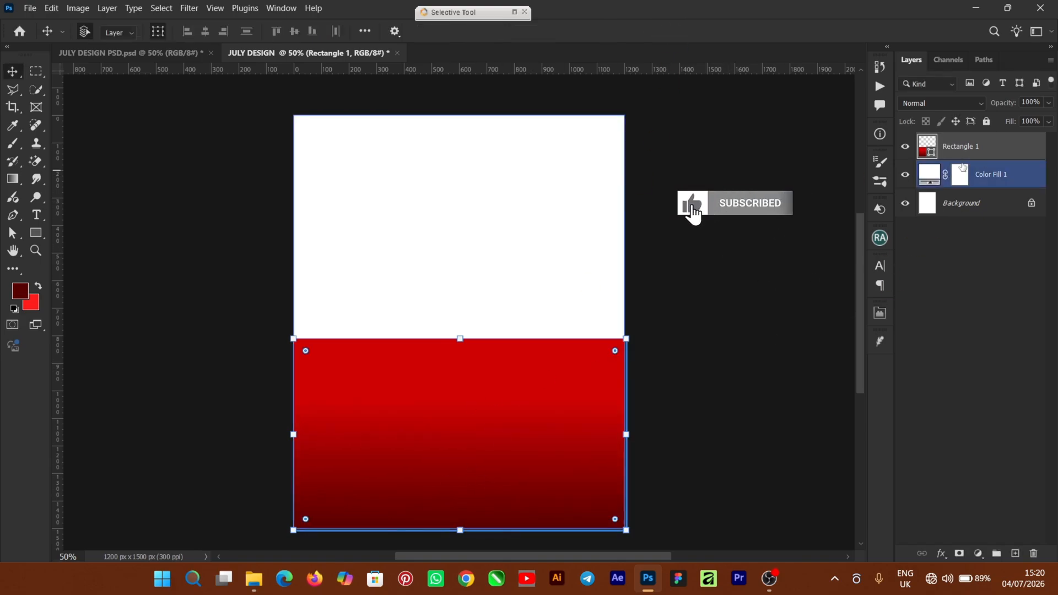
Set the lower rectangle's gradient fill angle to 1.06° and its dark colour stop to 5b0100.
double_click(931, 153)
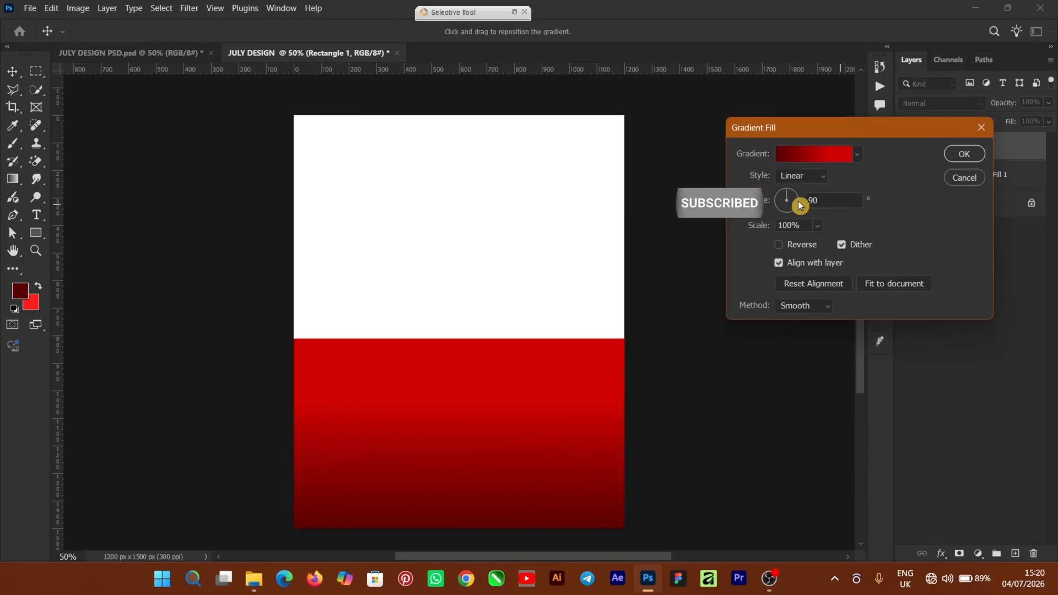
left_click_drag(790, 200, 810, 200)
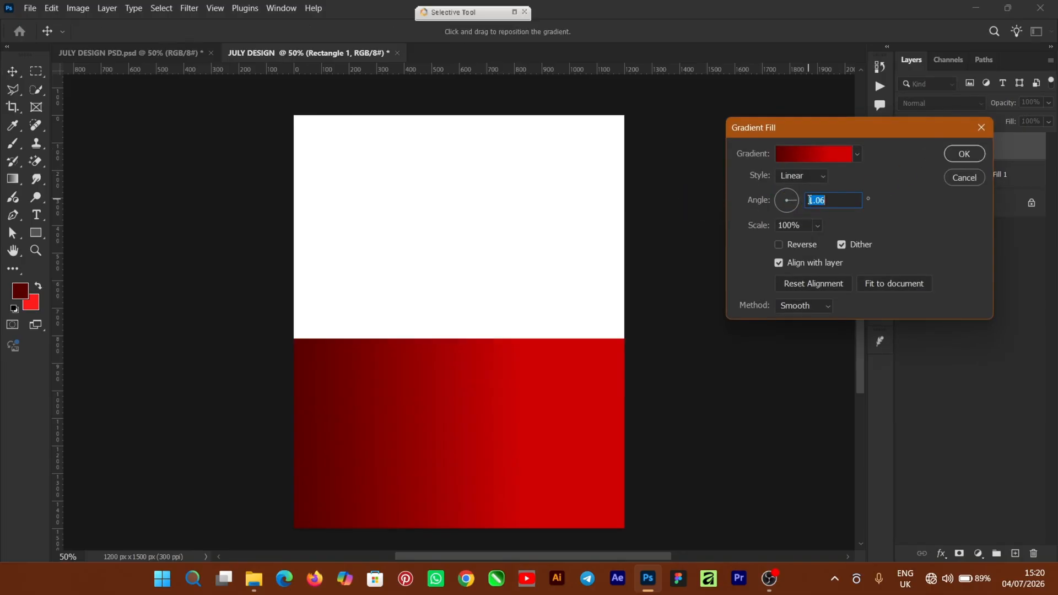
left_click(820, 157)
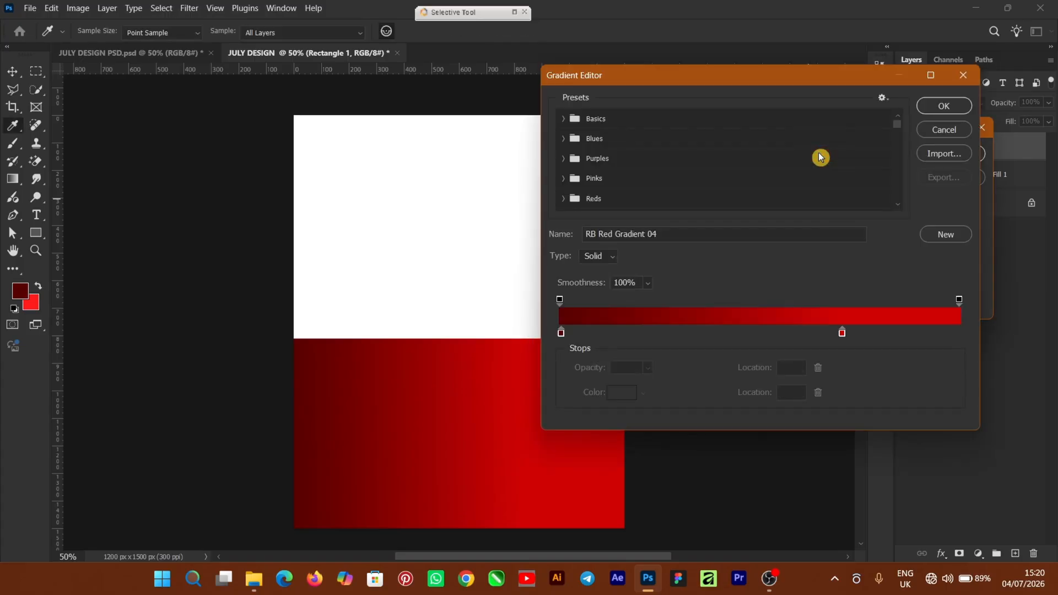
left_click(561, 333)
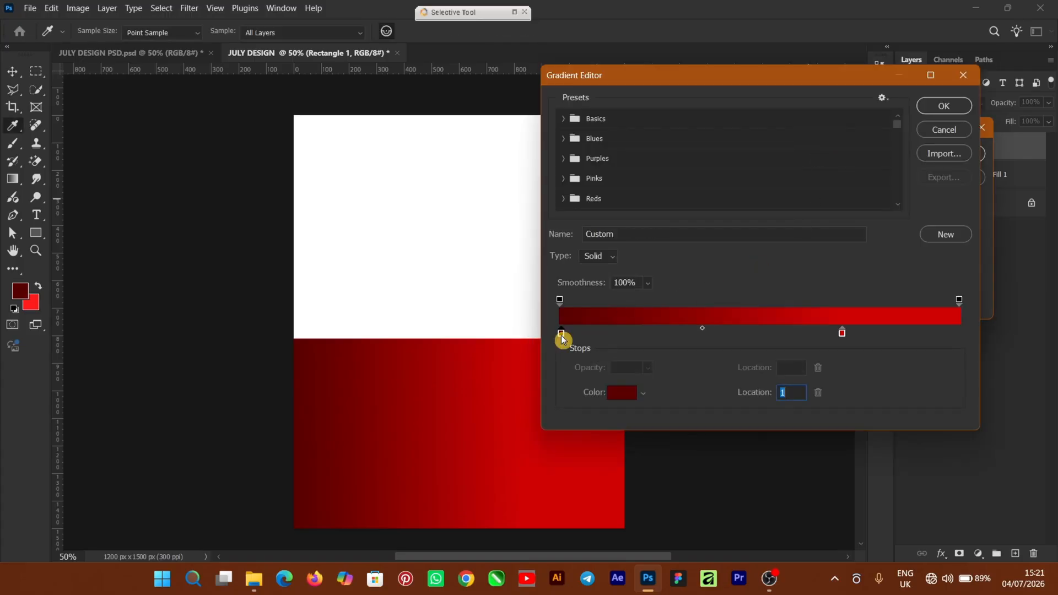
left_click(617, 398)
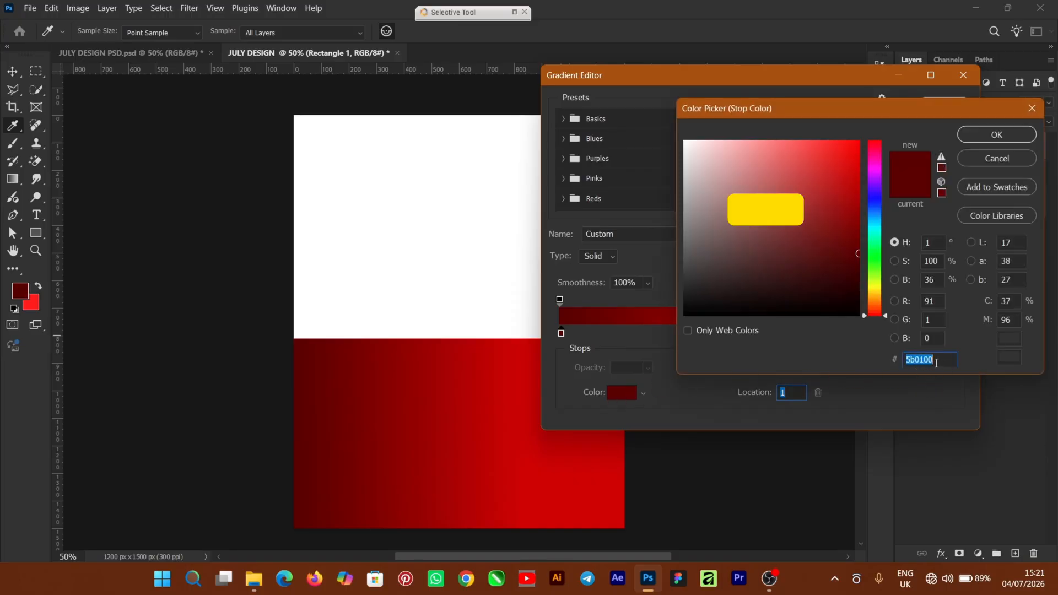
left_click(999, 136)
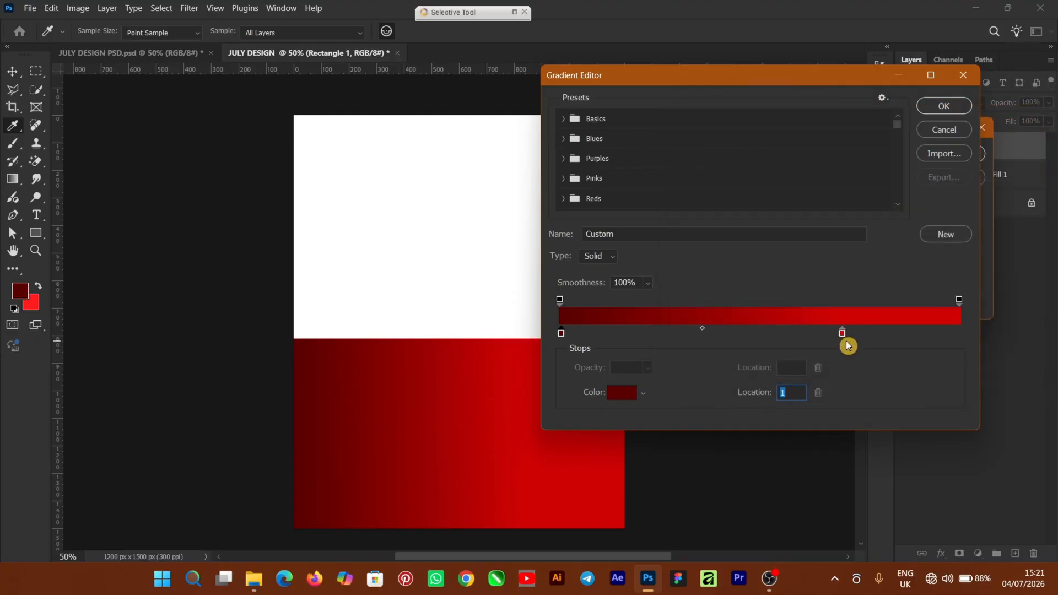
Use d10003 for the gradient's bright stop at location 71 and apply the fill to the rectangle.
left_click(843, 335)
left_click(622, 396)
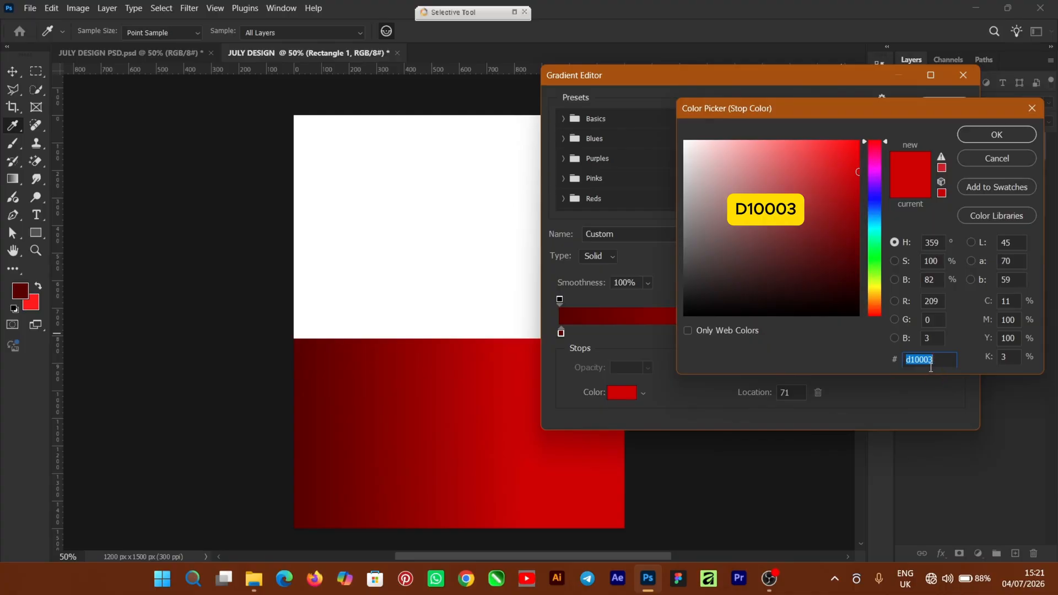
left_click(983, 135)
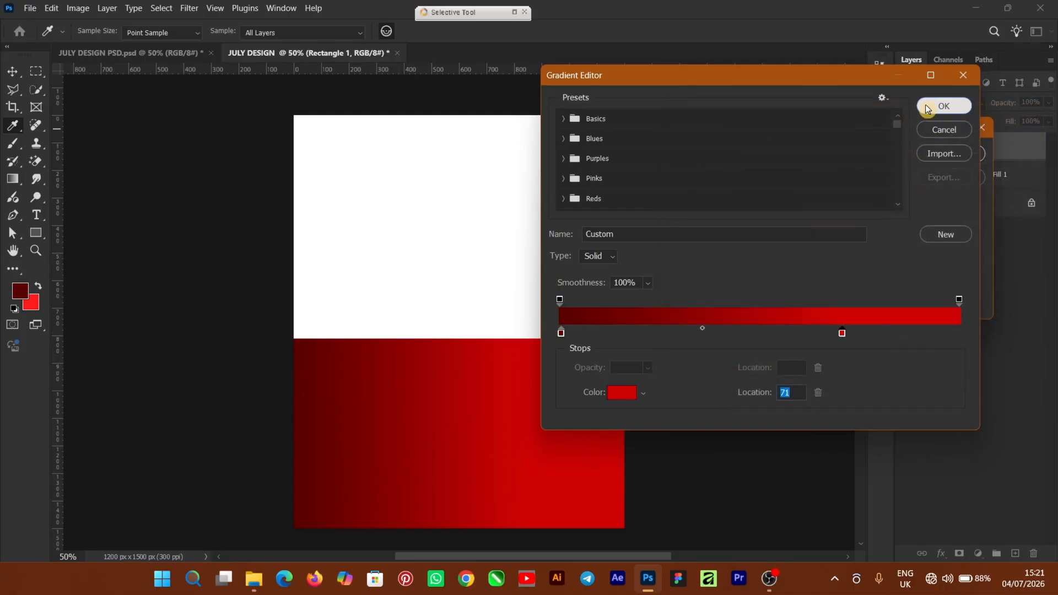
key("Return")
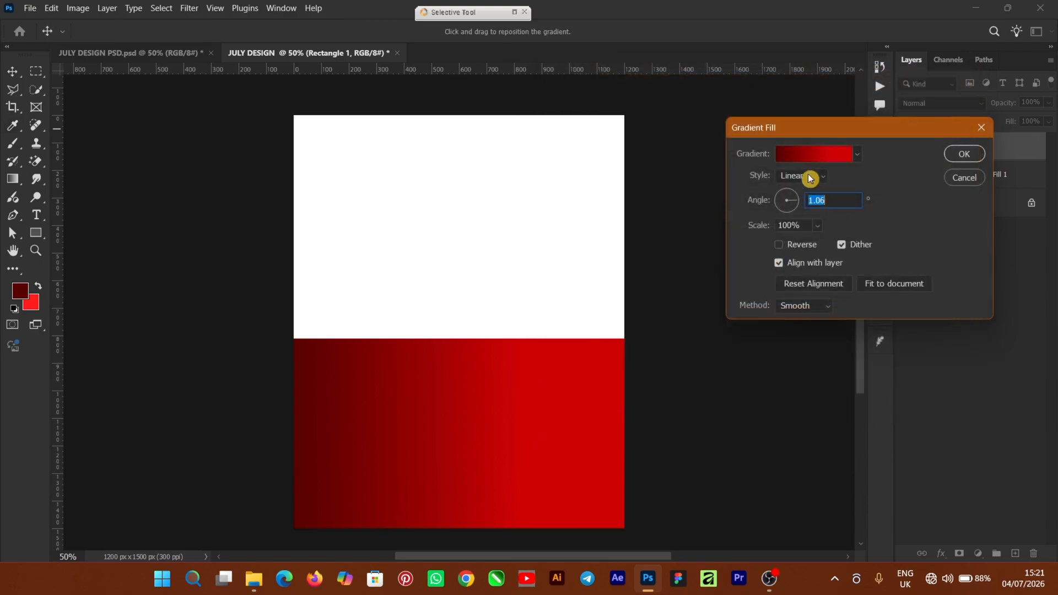
left_click(961, 157)
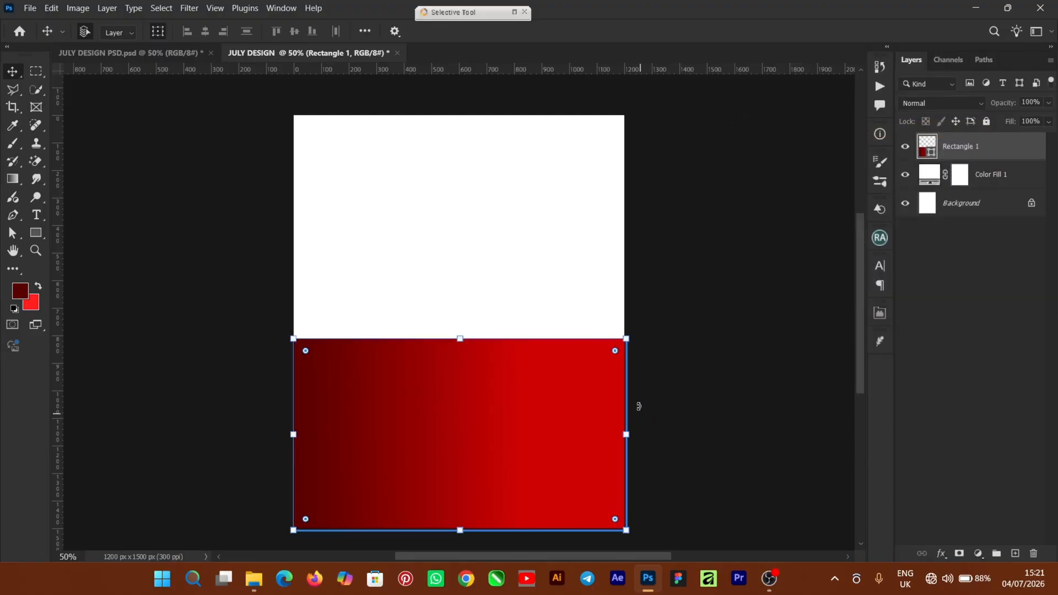
left_click(673, 395)
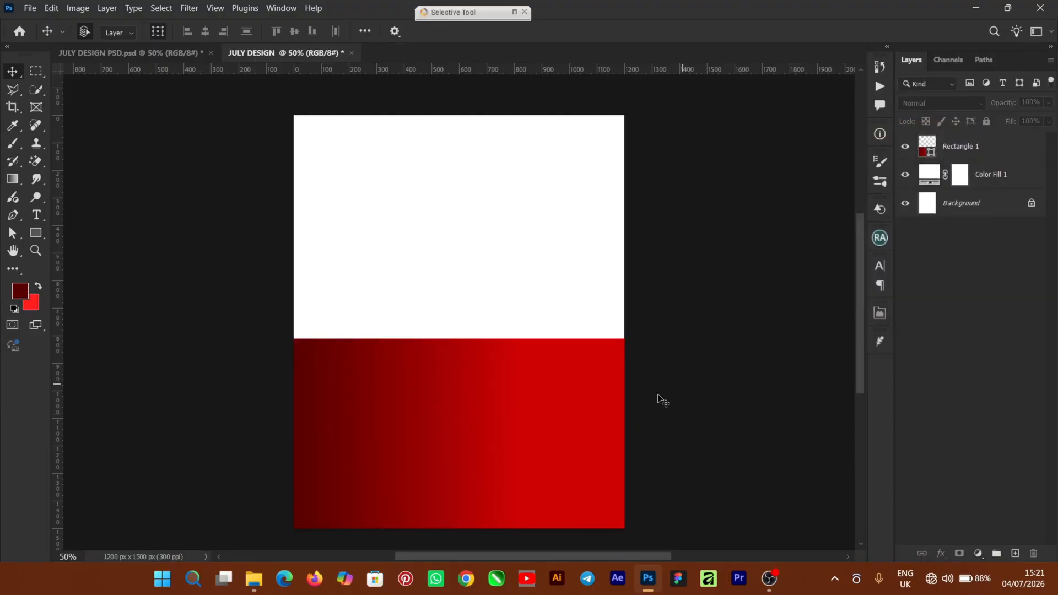
Draw a thin full-width rectangle about 1204 x 68 px just above the large red rectangle.
left_click(35, 236)
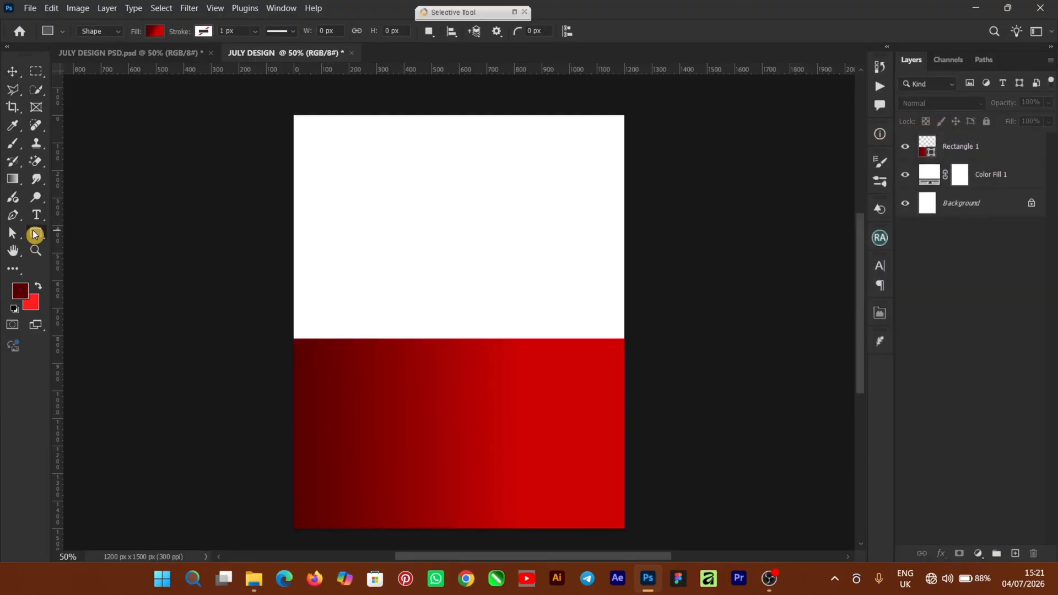
left_click_drag(294, 318, 626, 336)
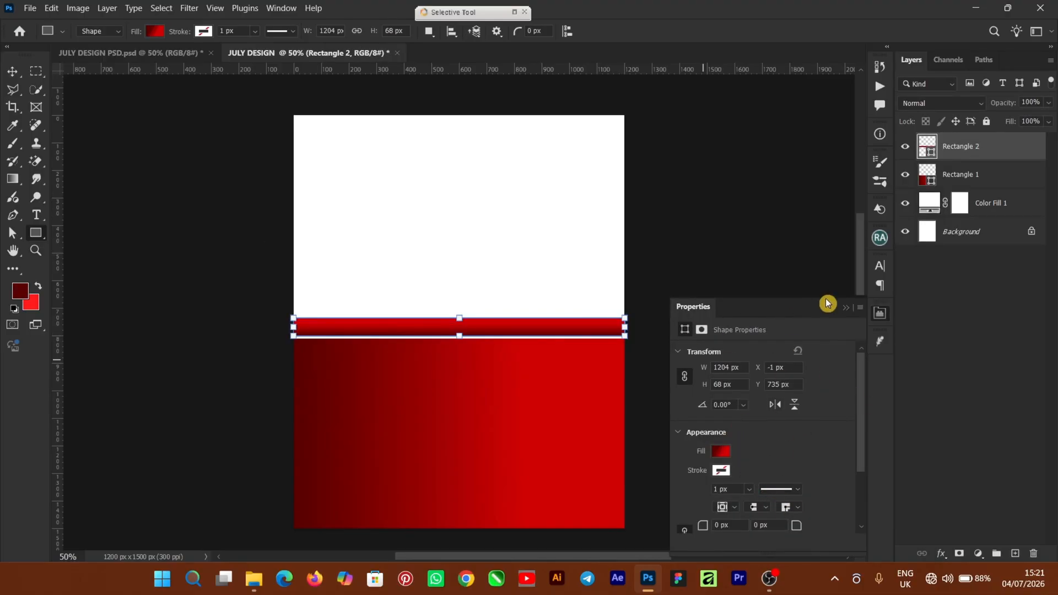
left_click(845, 307)
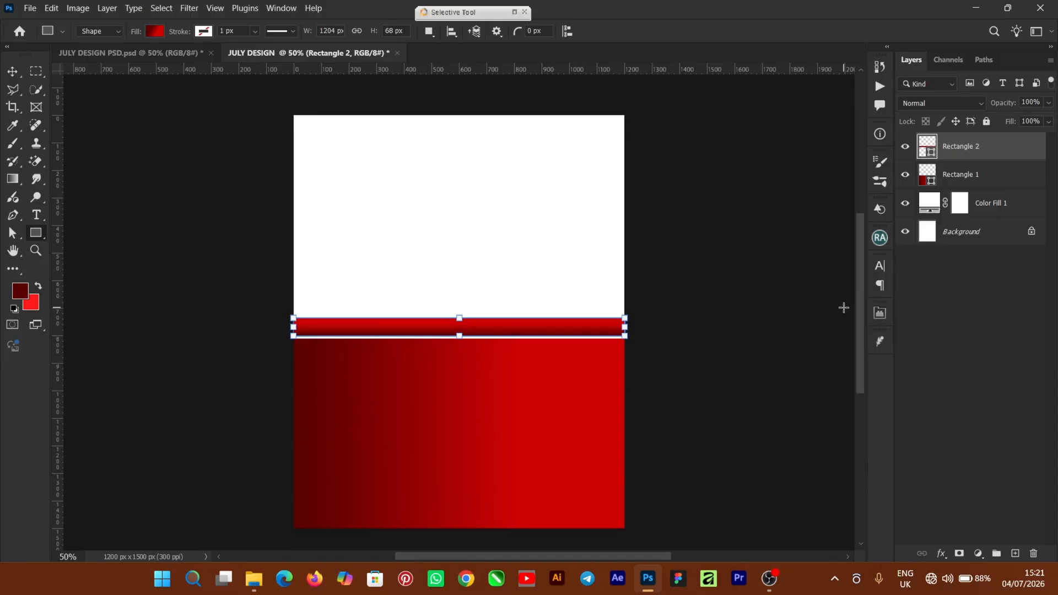
Nudge the thin bar down until it sits against the upper edge of the large red rectangle.
left_click(12, 72)
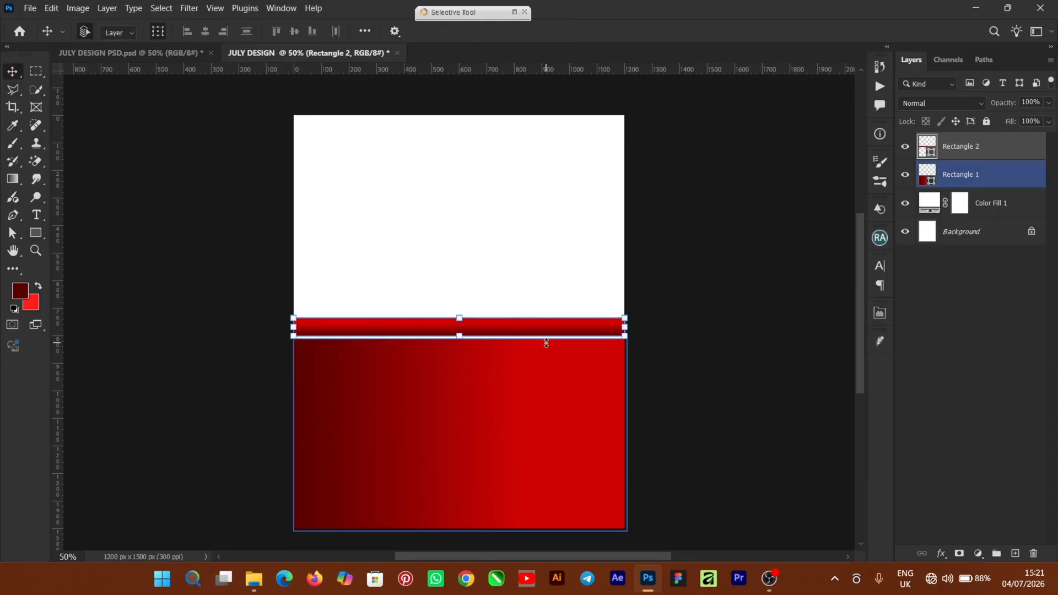
key("Down")
key("Down")
key("Down")
key("Down")
key("Down")
key("Down")
key("Down")
key("Down")
key("Down")
key("Down")
key("Down")
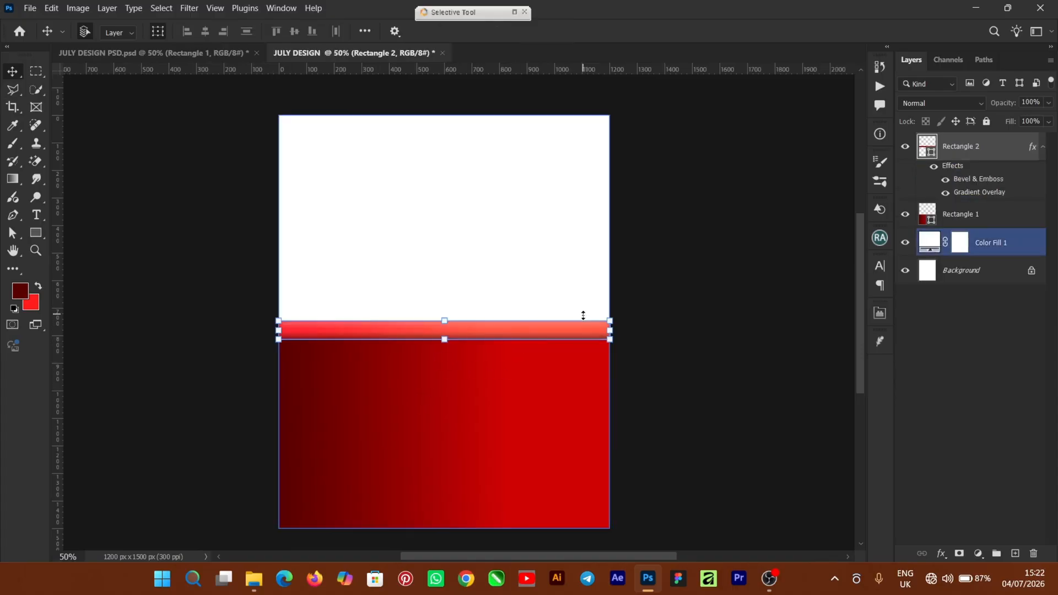
key("Down")
key("Down")
key("Down")
key("Down")
key("Down")
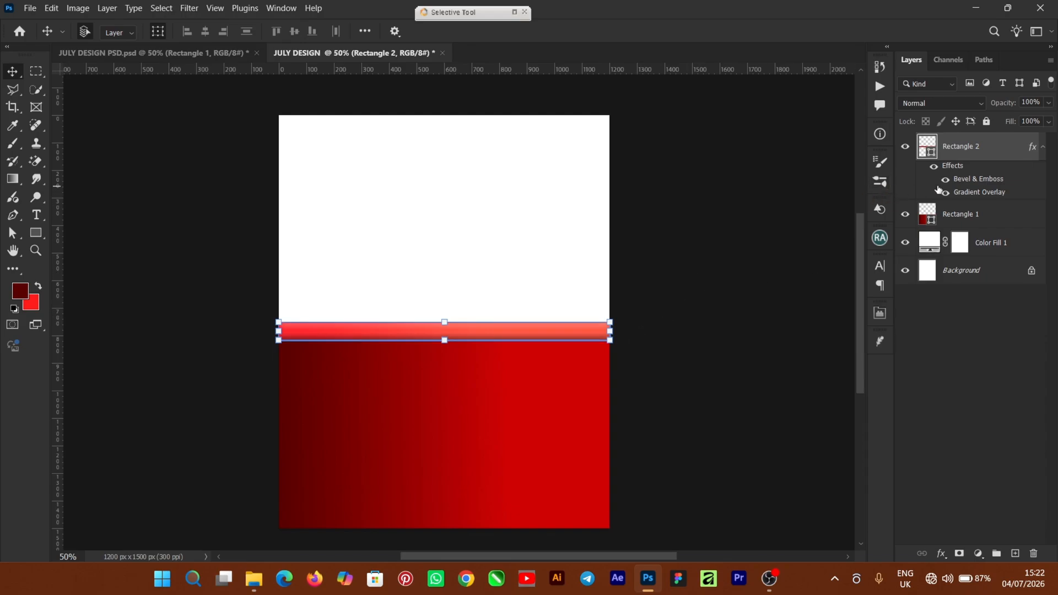
Examine the thin bar's Bevel & Emboss settings and the first colour stop of its Gradient Overlay.
double_click(972, 182)
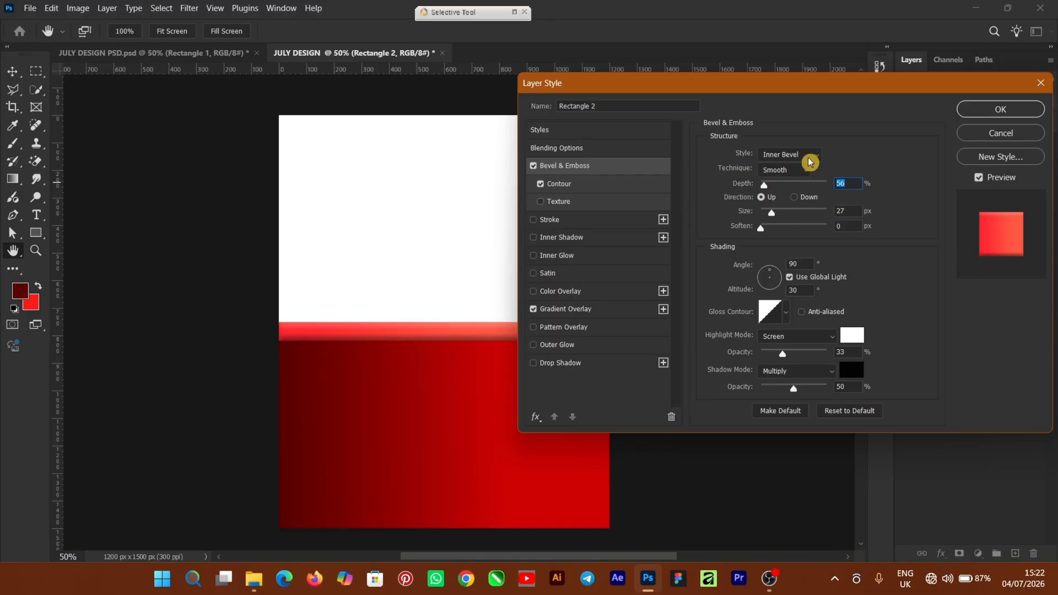
left_click_drag(611, 561, 652, 557)
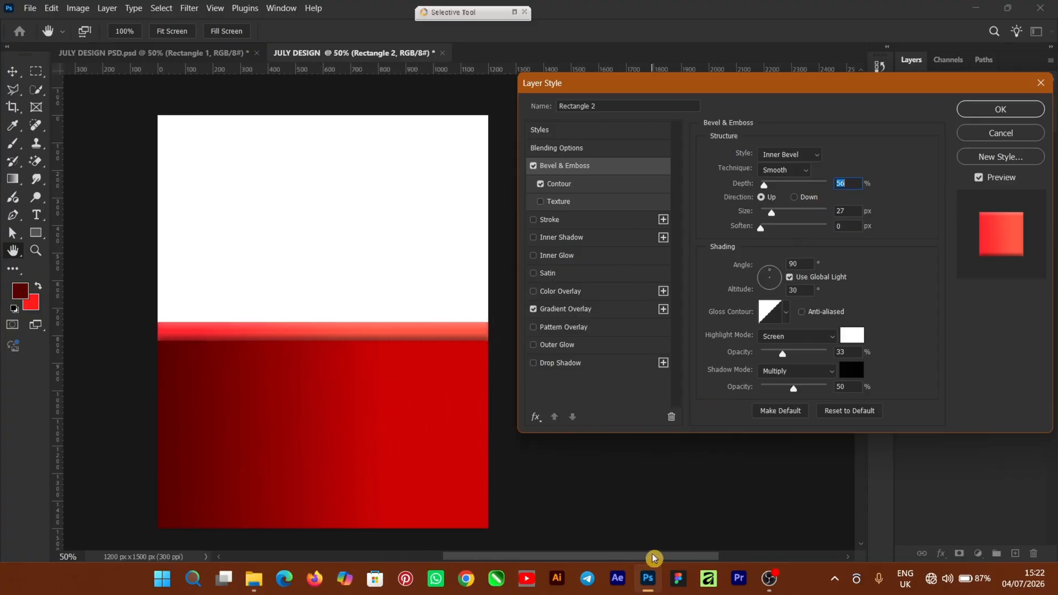
left_click(565, 309)
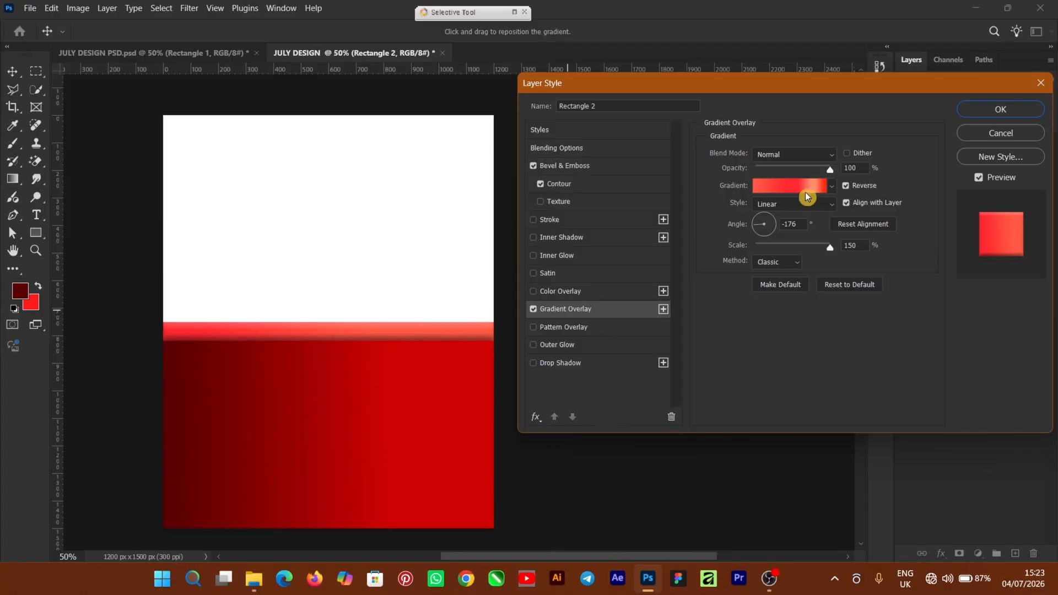
left_click(801, 188)
left_click(617, 396)
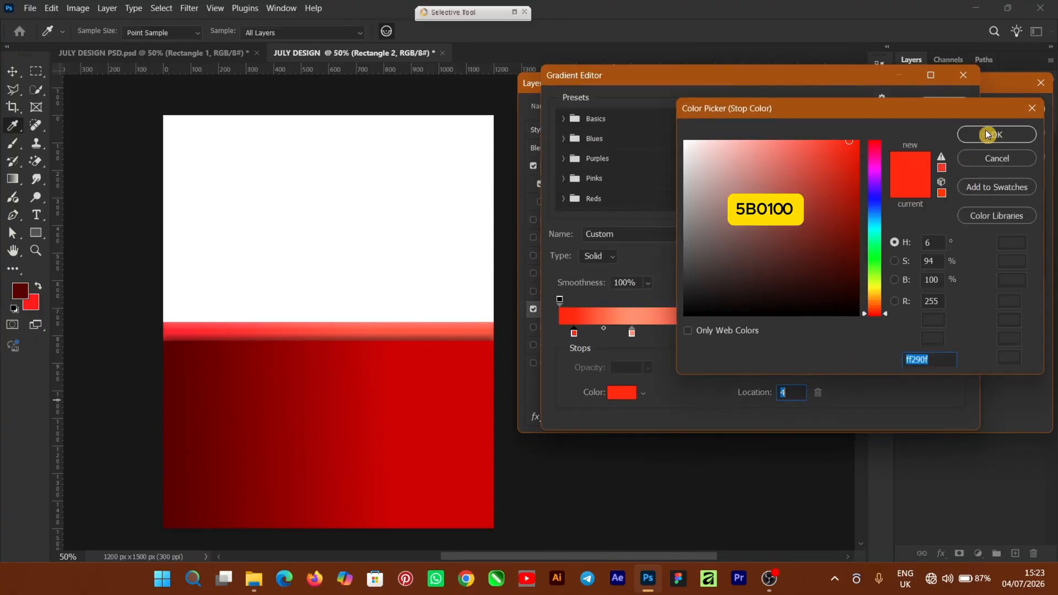
key("Return")
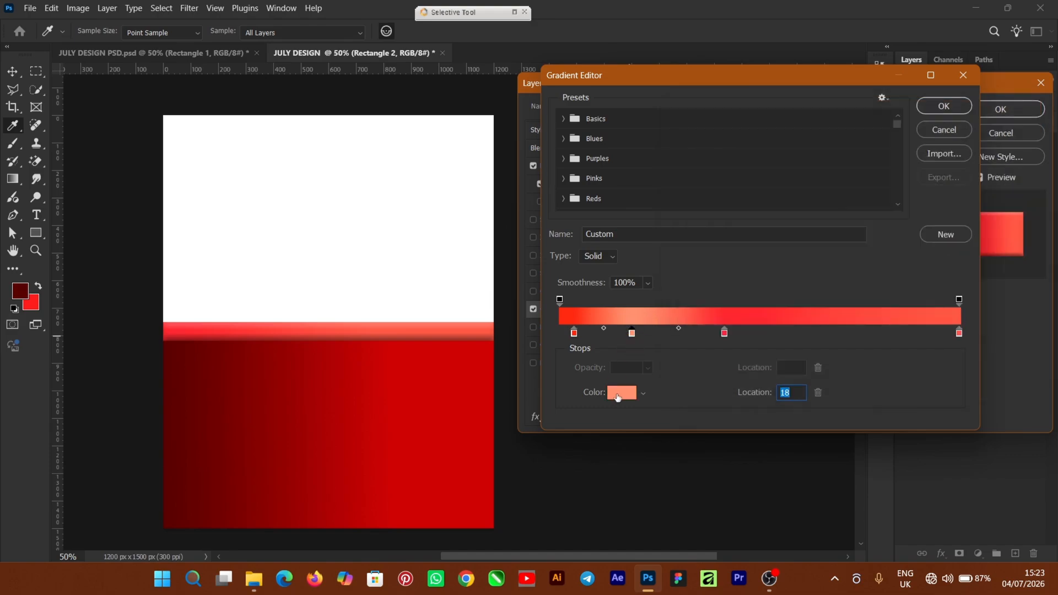
Examine the colours of the gradient's two middle stops at locations 18 and 41.
left_click(621, 396)
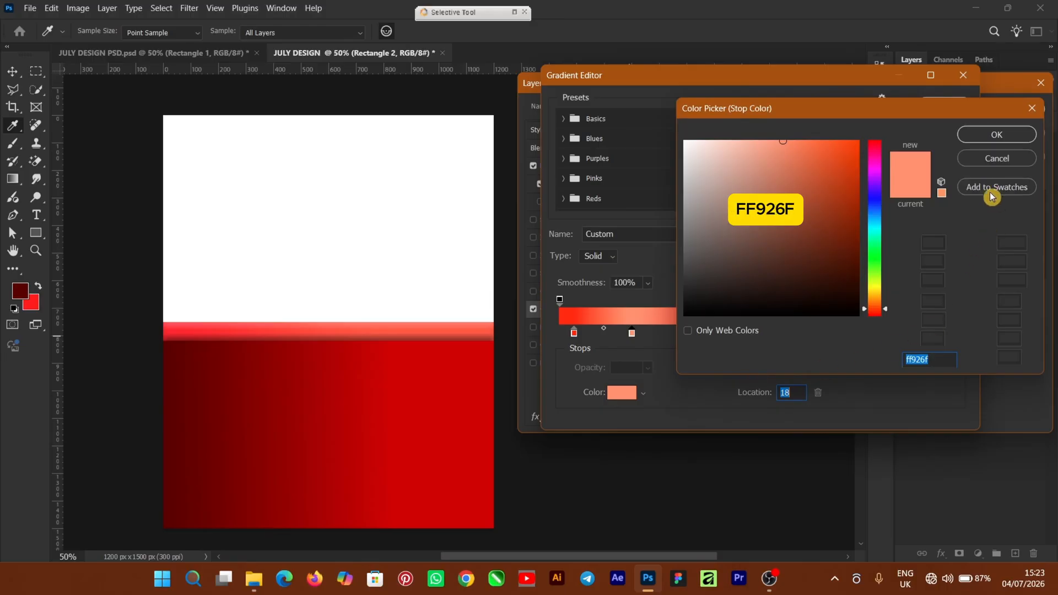
left_click(992, 136)
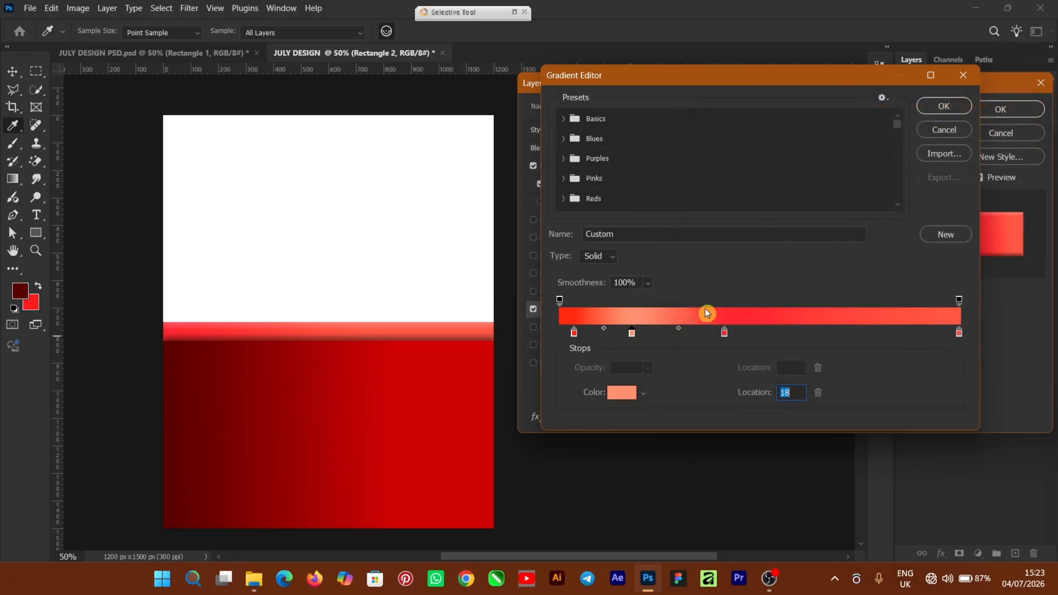
left_click(725, 335)
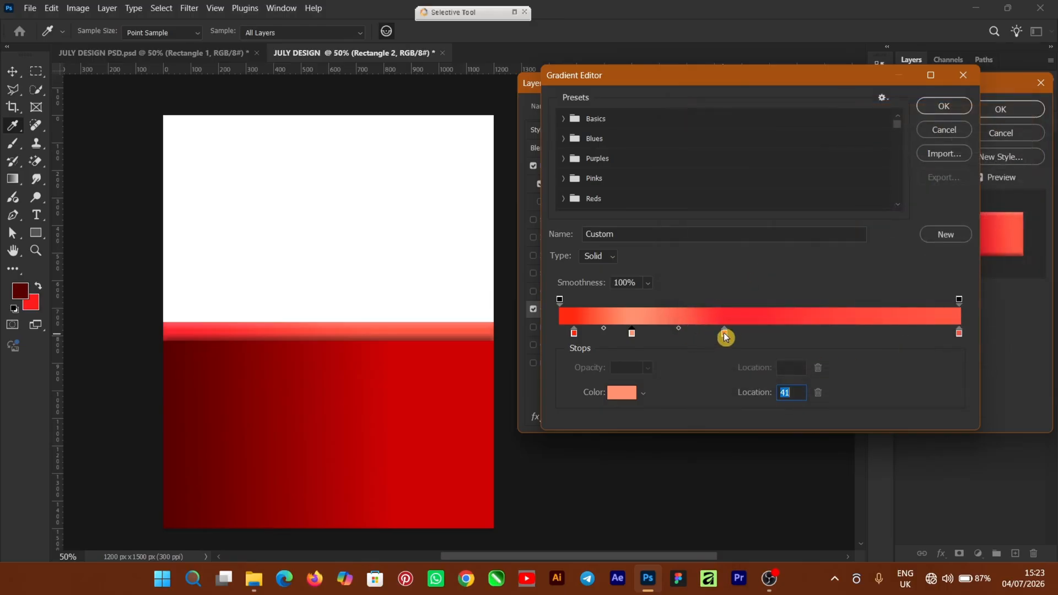
left_click(625, 394)
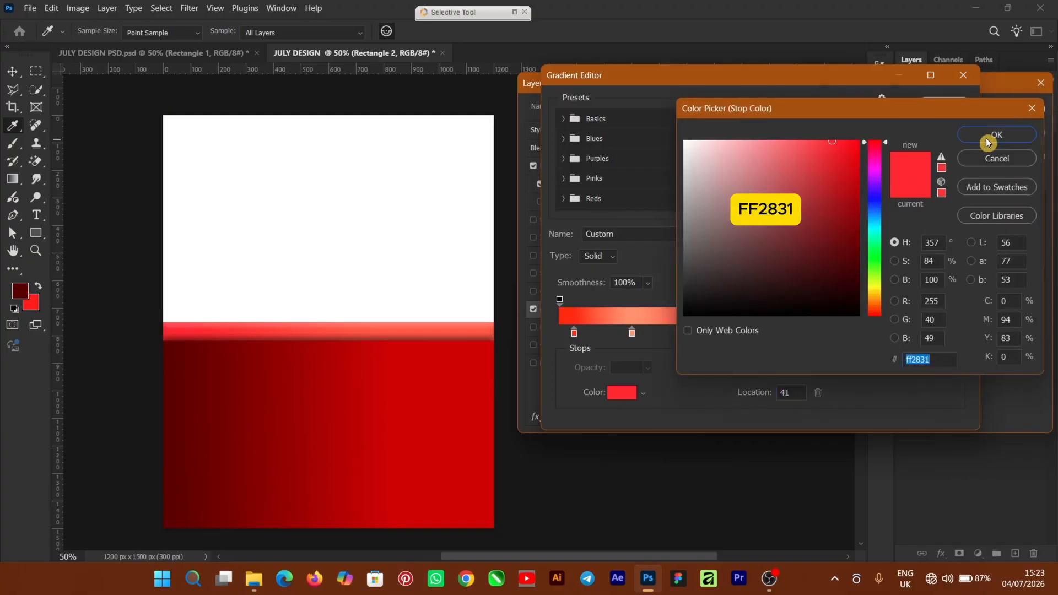
left_click(992, 136)
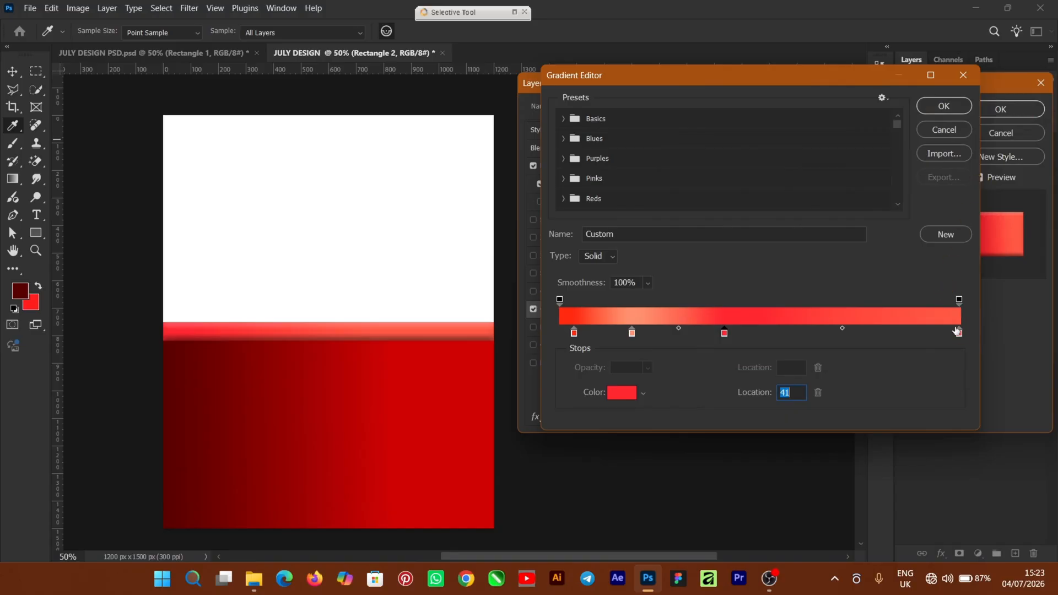
Inspect the colour of the gradient's end stop at location 100, accept the layer style and deselect the bar.
left_click(960, 333)
left_click(622, 393)
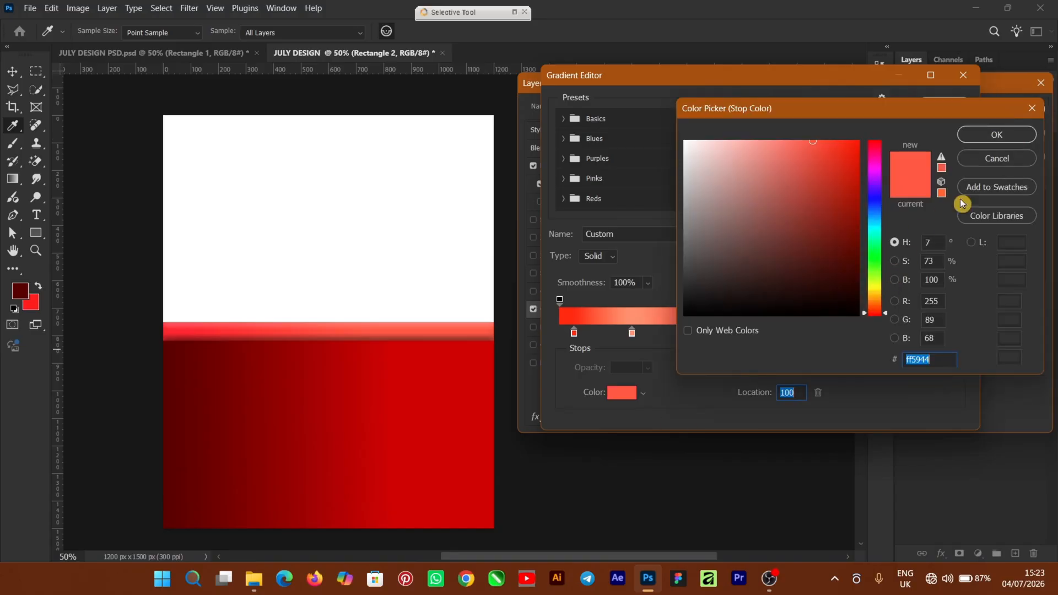
left_click(997, 136)
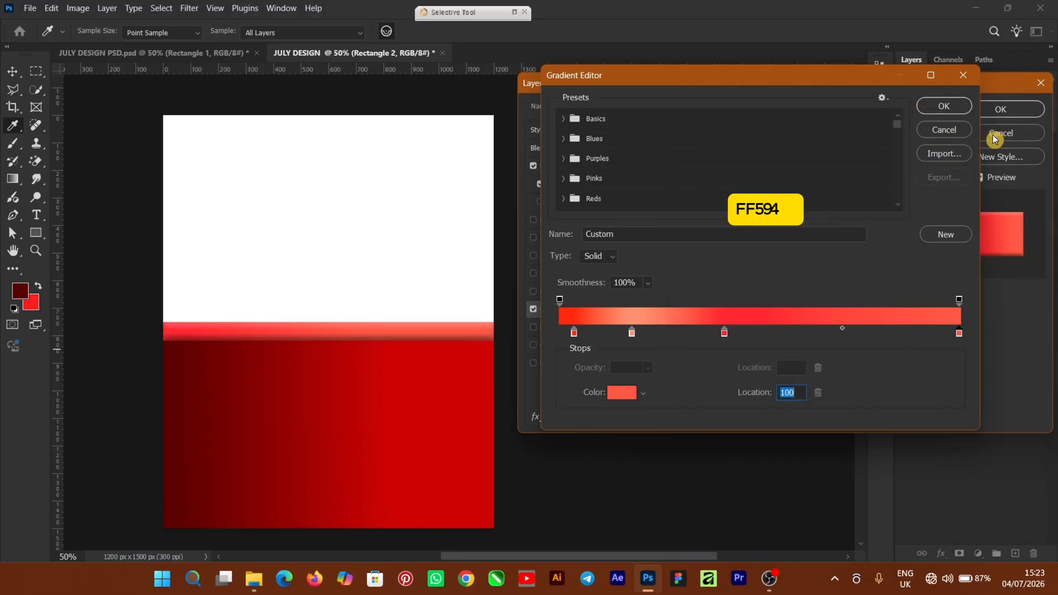
left_click(951, 110)
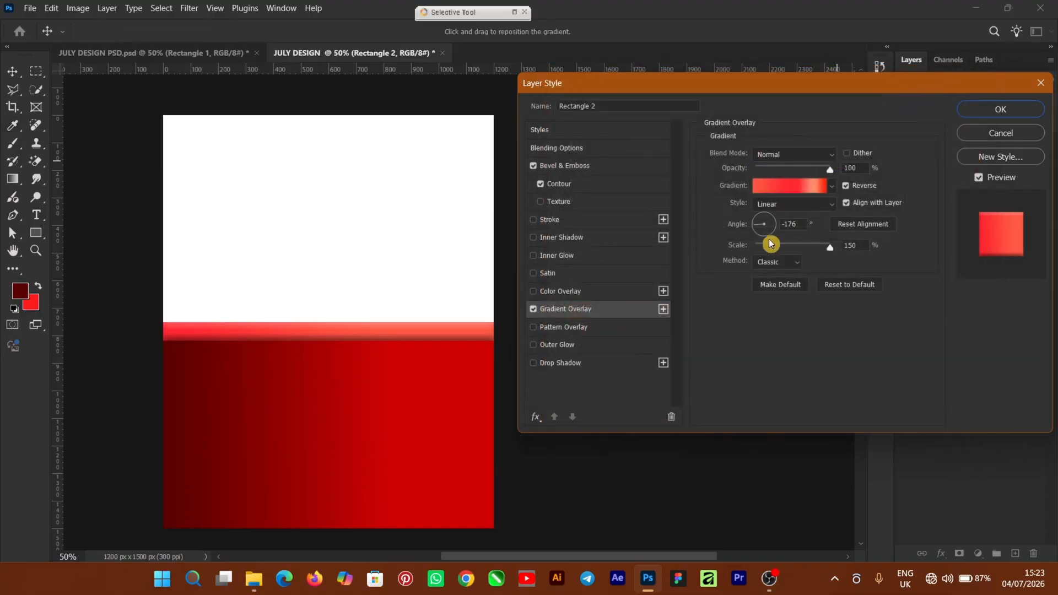
left_click(987, 111)
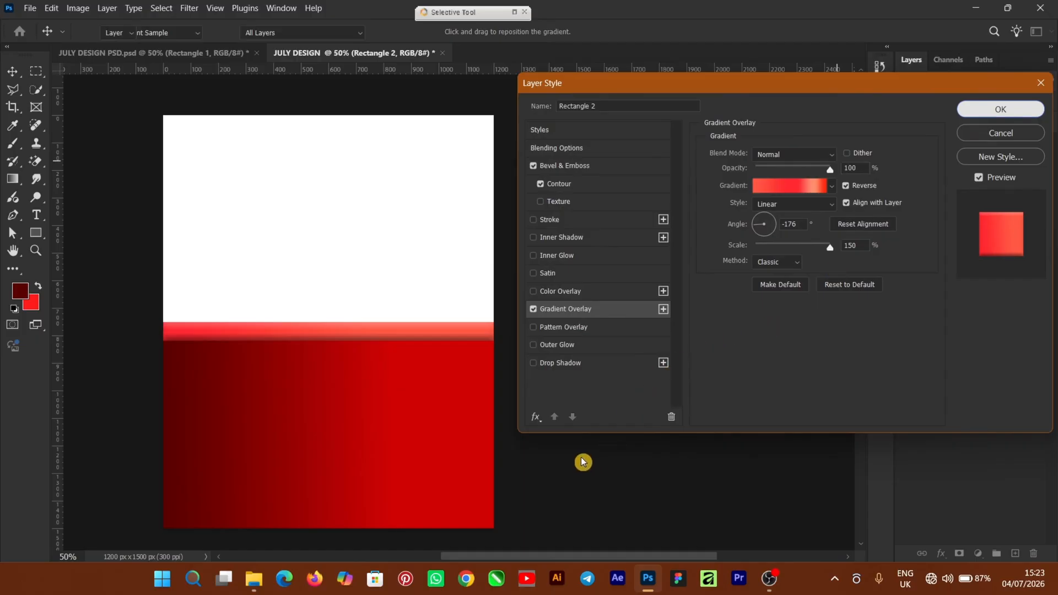
left_click_drag(600, 556, 545, 557)
left_click(733, 413)
left_click(452, 336)
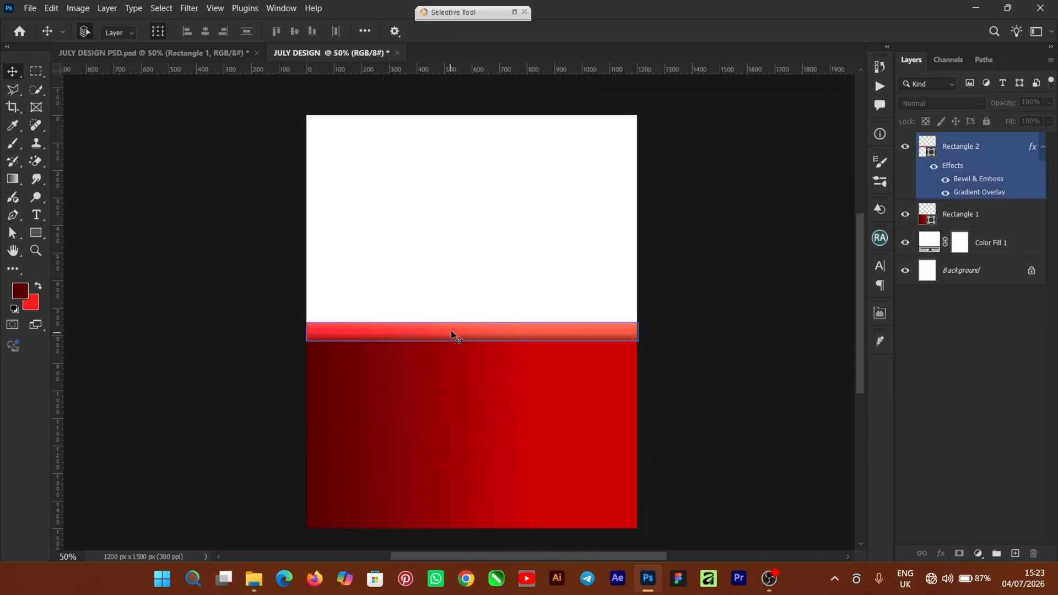
left_click(723, 349)
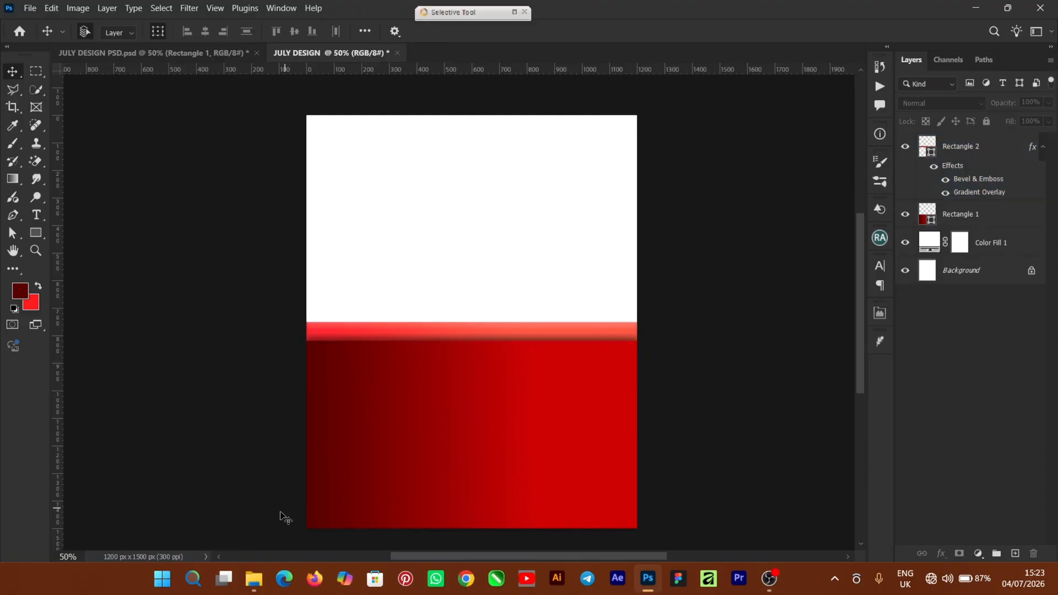
Place the BUIDING PICTURE skyline image from the file folder and move it up until it stands on the thin bar.
left_click(254, 579)
left_click_drag(626, 151, 283, 302)
left_click_drag(456, 349, 456, 287)
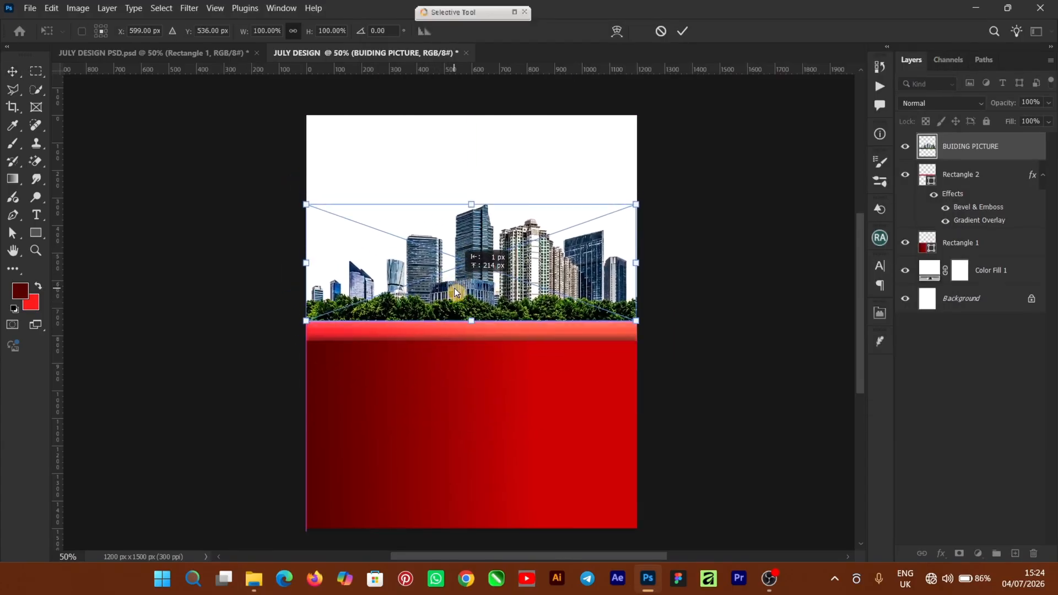
left_click(682, 31)
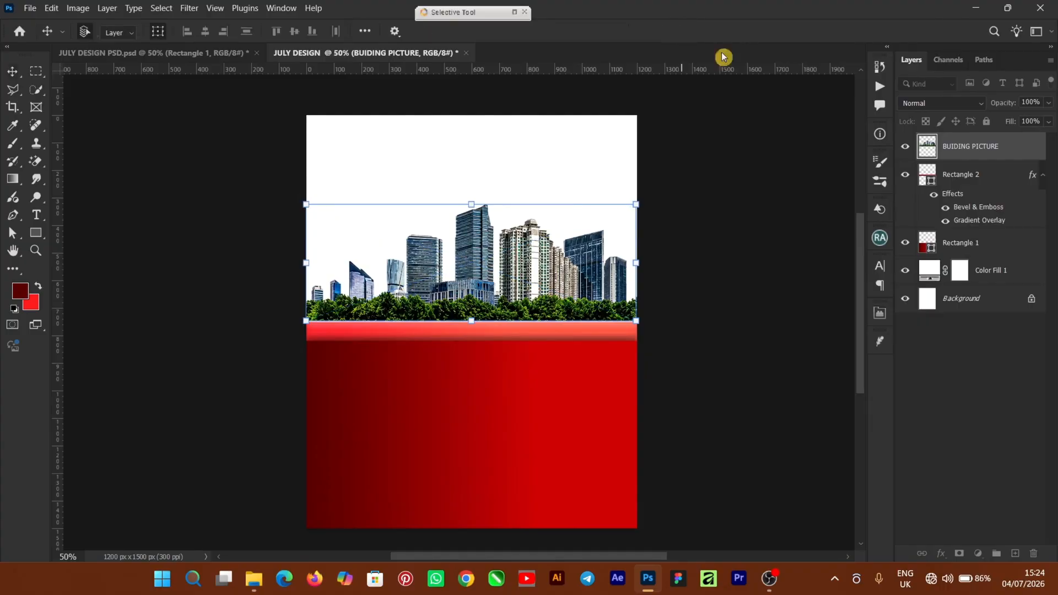
Move the BUIDING PICTURE layer below Rectangle 2 and nudge the skyline down until its base tucks slightly behind the thin bar.
left_click_drag(987, 155, 987, 226)
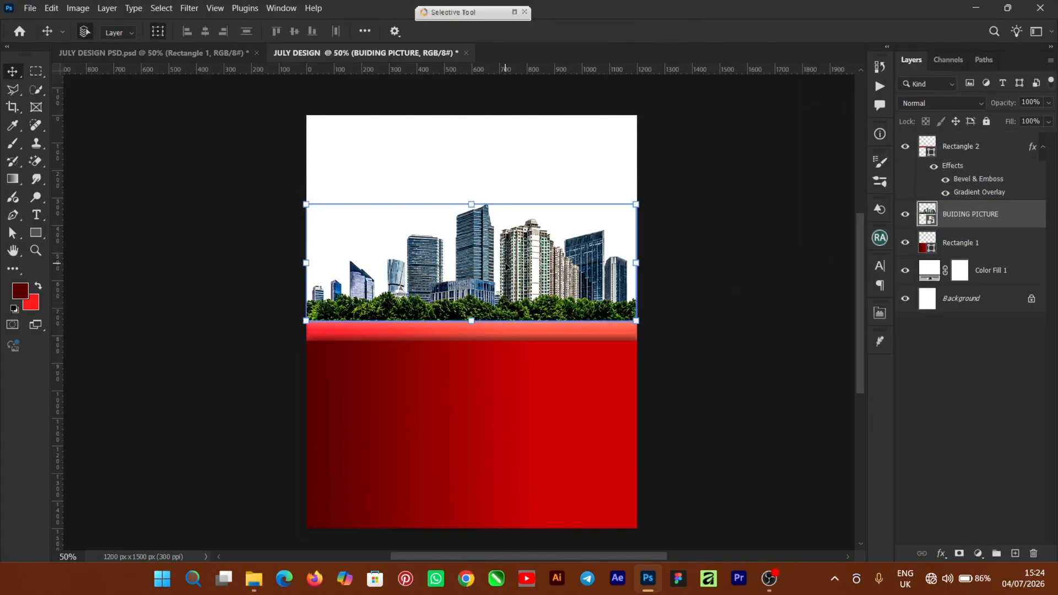
key("Down")
key("Down")
key("Down")
key("Down")
key("Down")
key("Down")
key("Down")
key("Down")
key("Down")
key("Down")
key("Down")
key("Down")
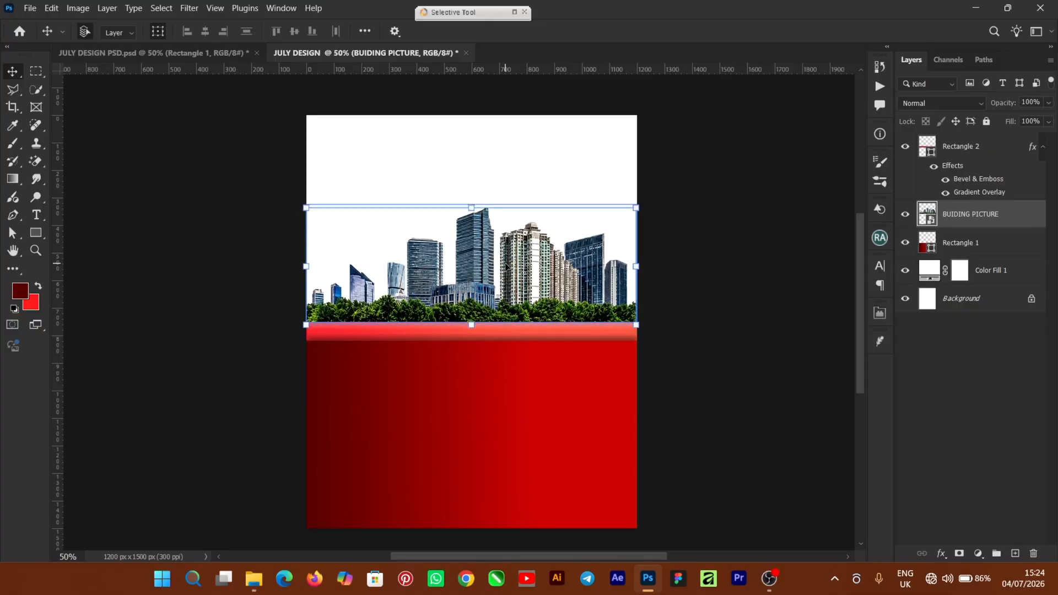
key("Up")
key("Up")
key("Up")
key("Up")
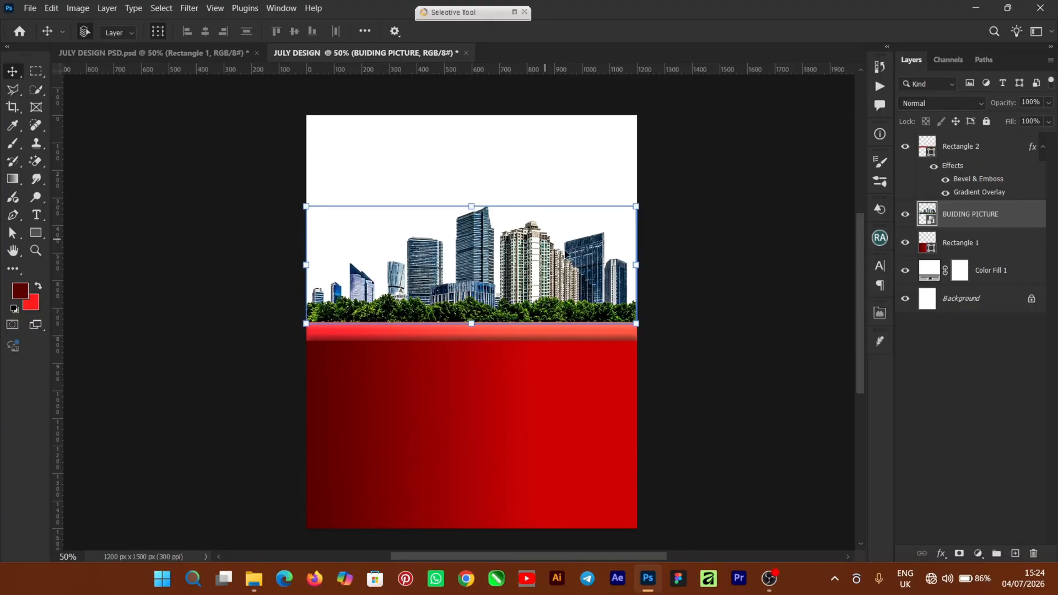
left_click(708, 337)
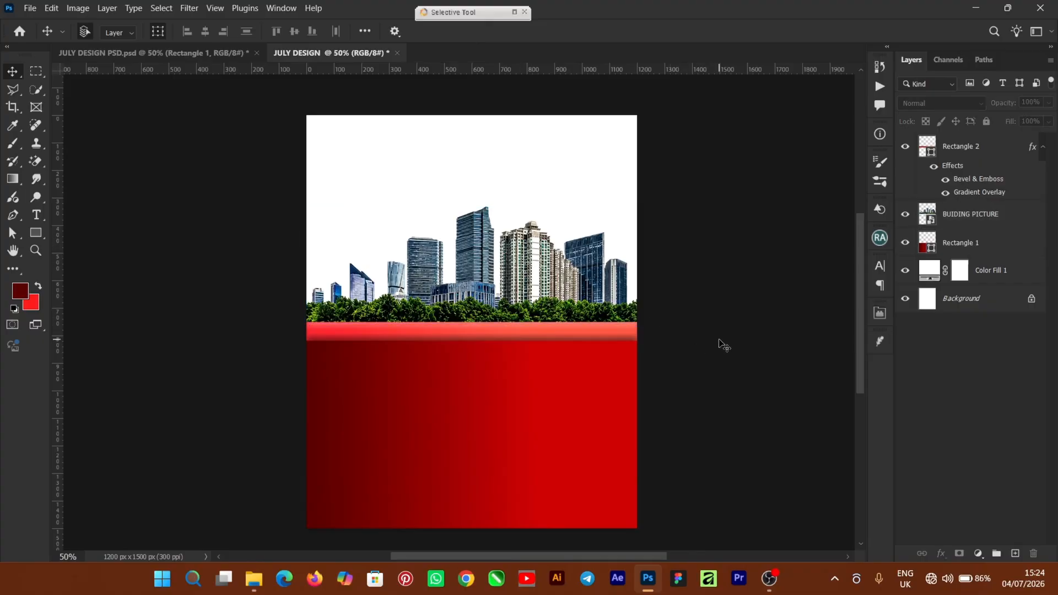
Place the FLOWERS' image from the file folder and move it down along the lower edge of the canvas.
left_click(256, 578)
left_click_drag(715, 204, 282, 446)
left_click_drag(483, 321, 479, 505)
left_click(683, 31)
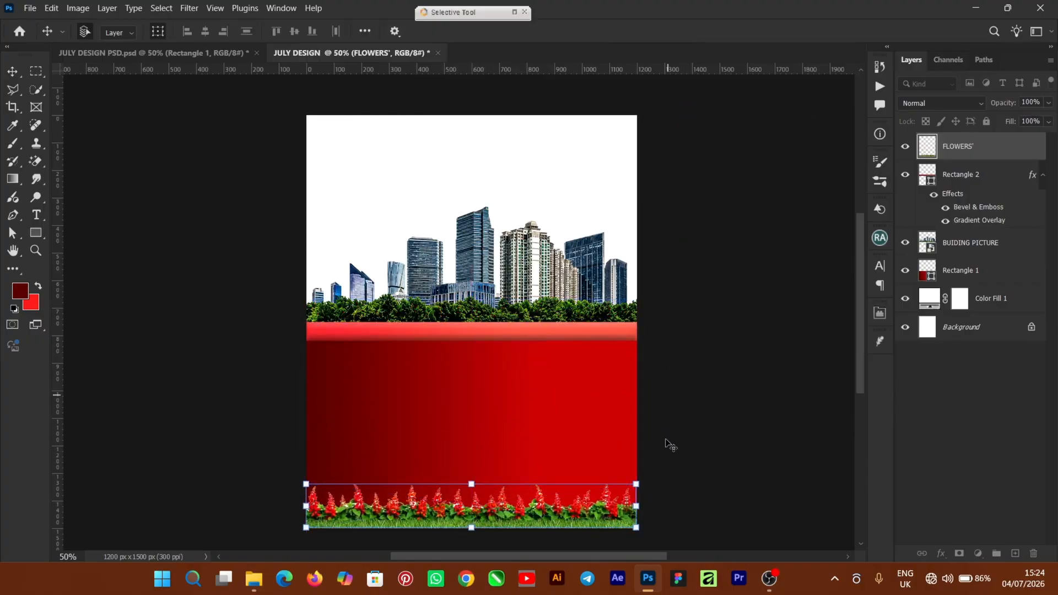
left_click(734, 464)
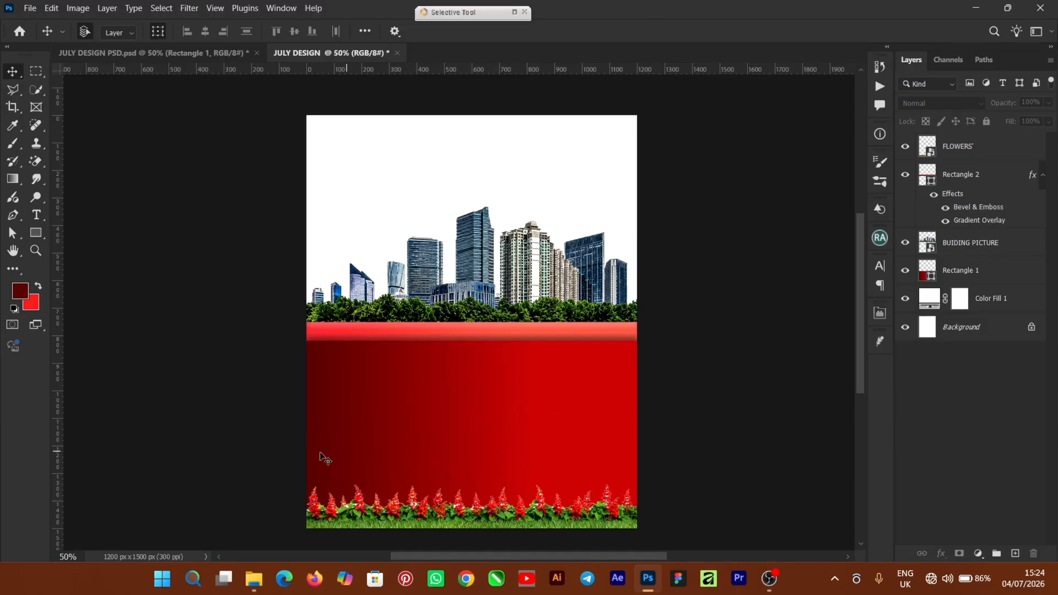
Prepare horizontal text in white with the Bricolage Grotesque font in the 96pt ExtraBold style.
left_click(11, 197)
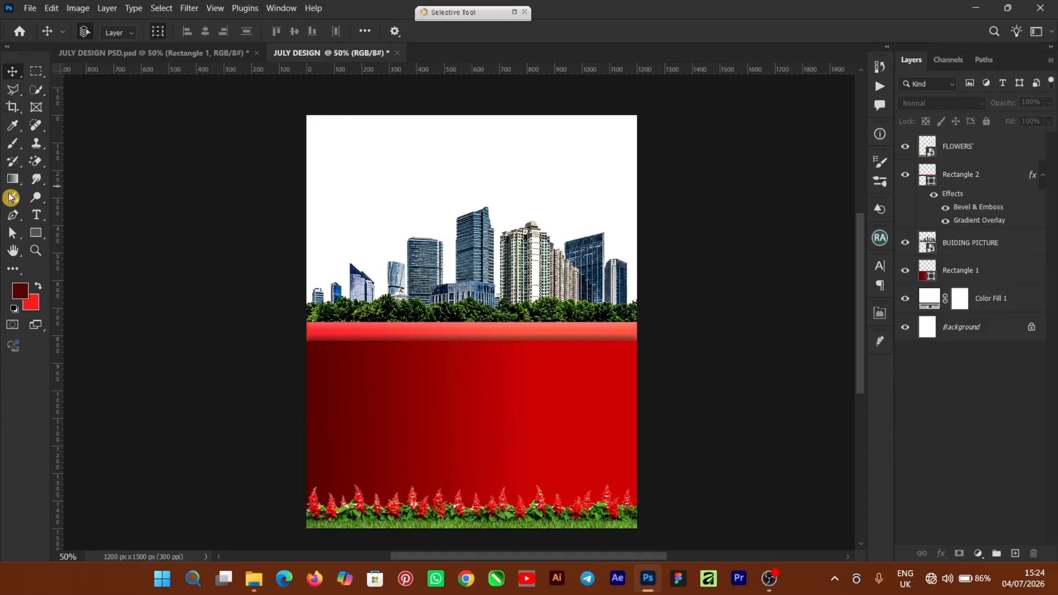
left_click(38, 218)
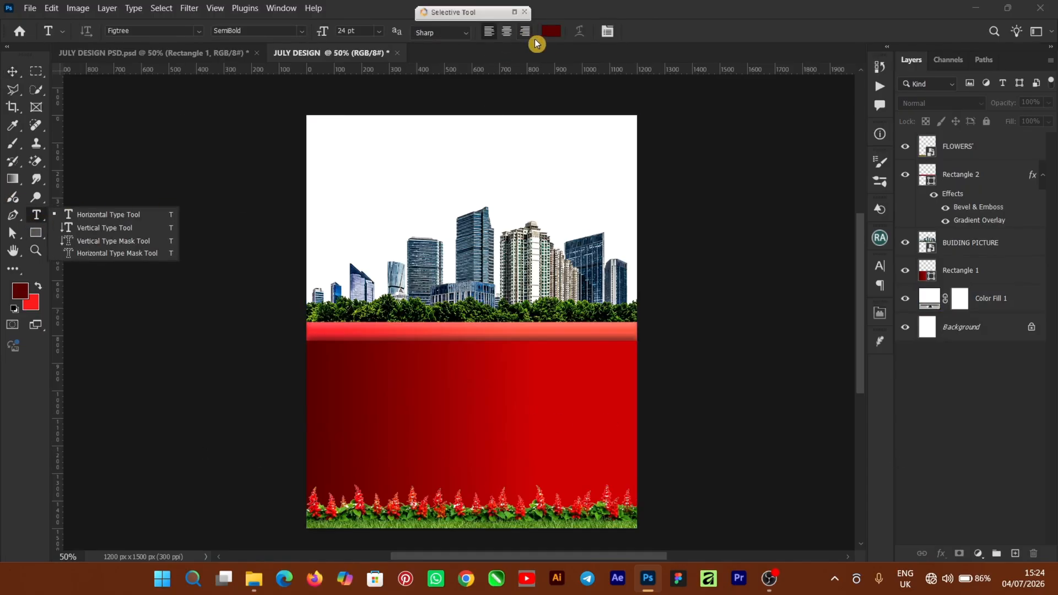
left_click(551, 32)
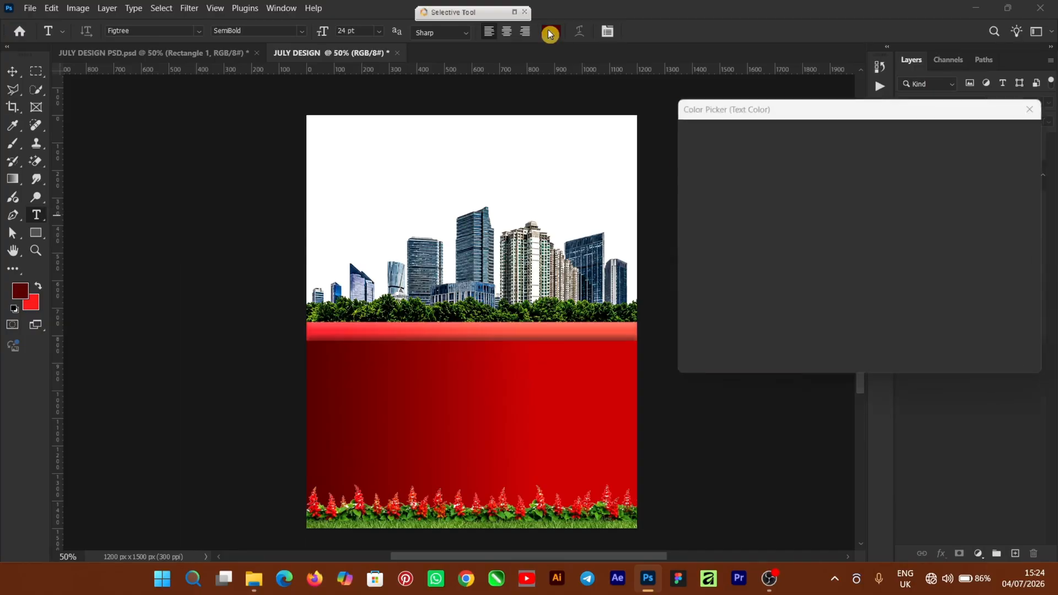
left_click(987, 132)
left_click(880, 269)
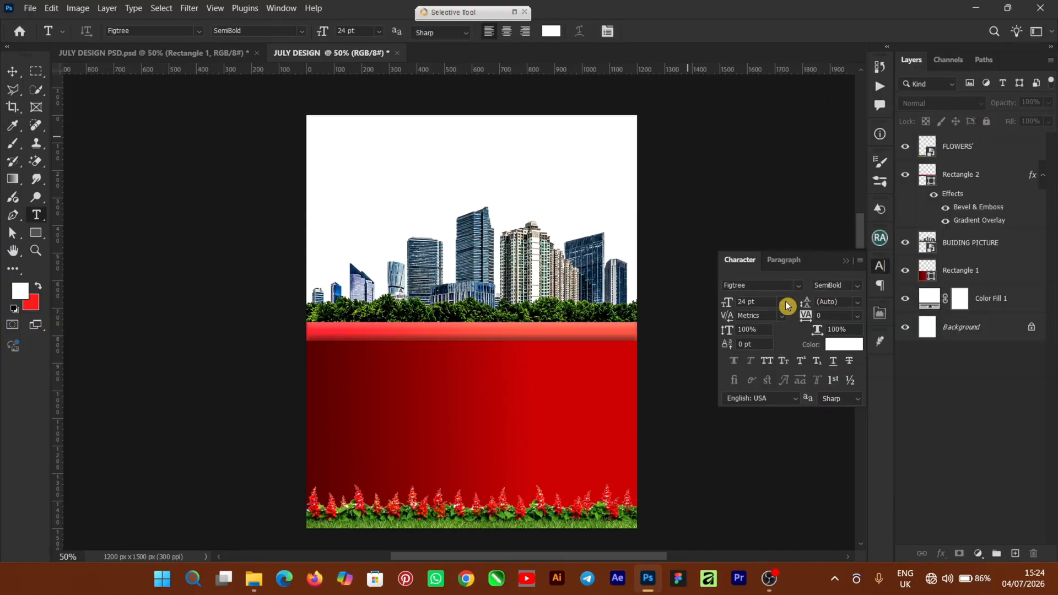
left_click(798, 292)
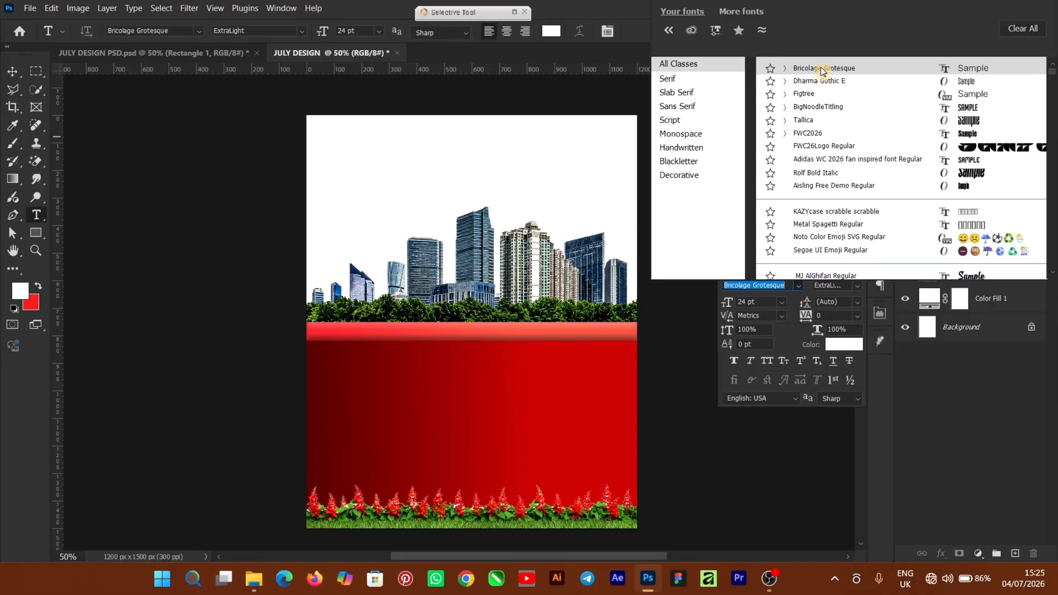
left_click(823, 68)
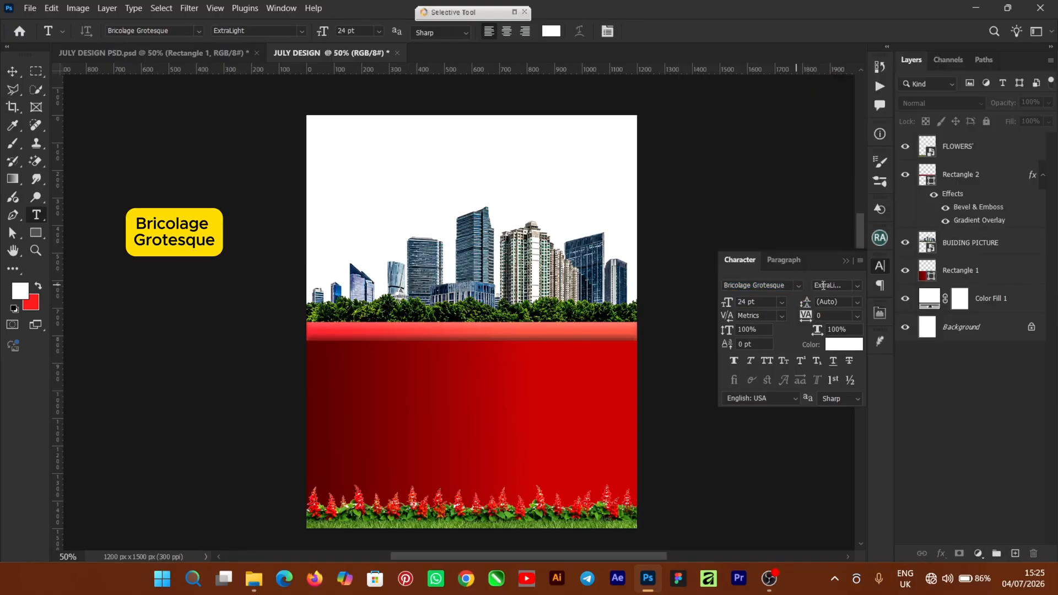
left_click(855, 286)
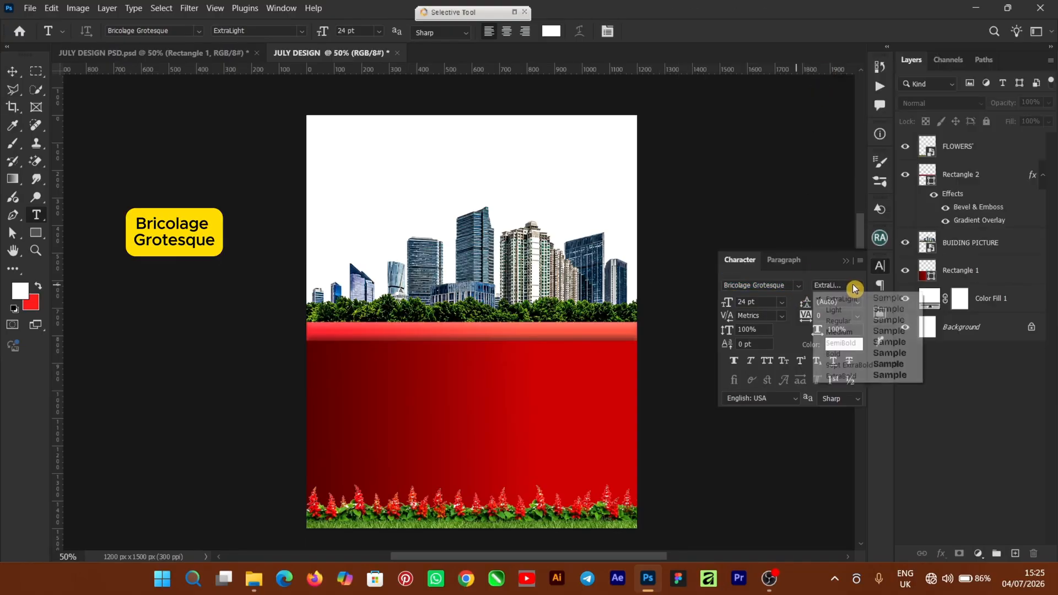
left_click(849, 365)
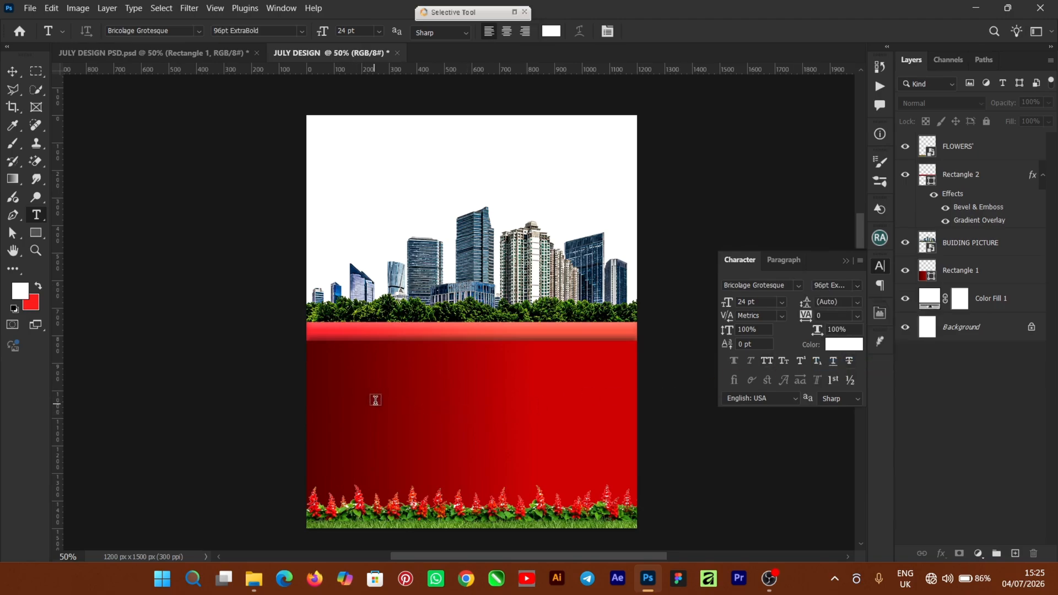
Add the text "June" to the dark upper-left part of the red wall and enlarge it to about 36.11 pt.
left_click(483, 403)
type("June")
key("ctrl+Return")
left_click_drag(376, 381, 433, 418)
Duplicate the "June" text directly below itself and change the copy to "July".
left_click_drag(400, 384, 397, 417)
key("Return")
double_click(396, 417)
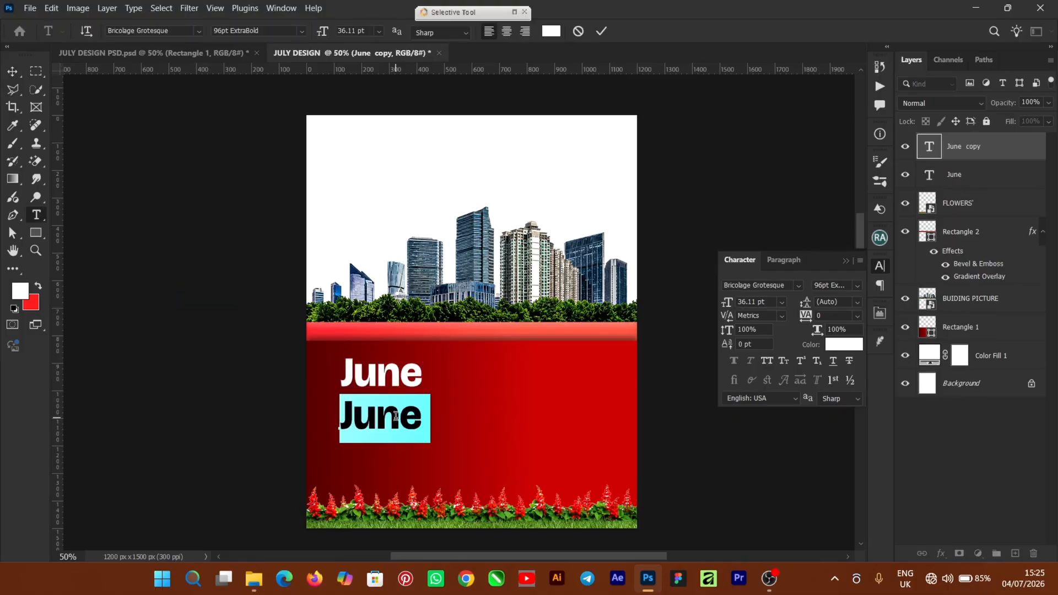
type("July")
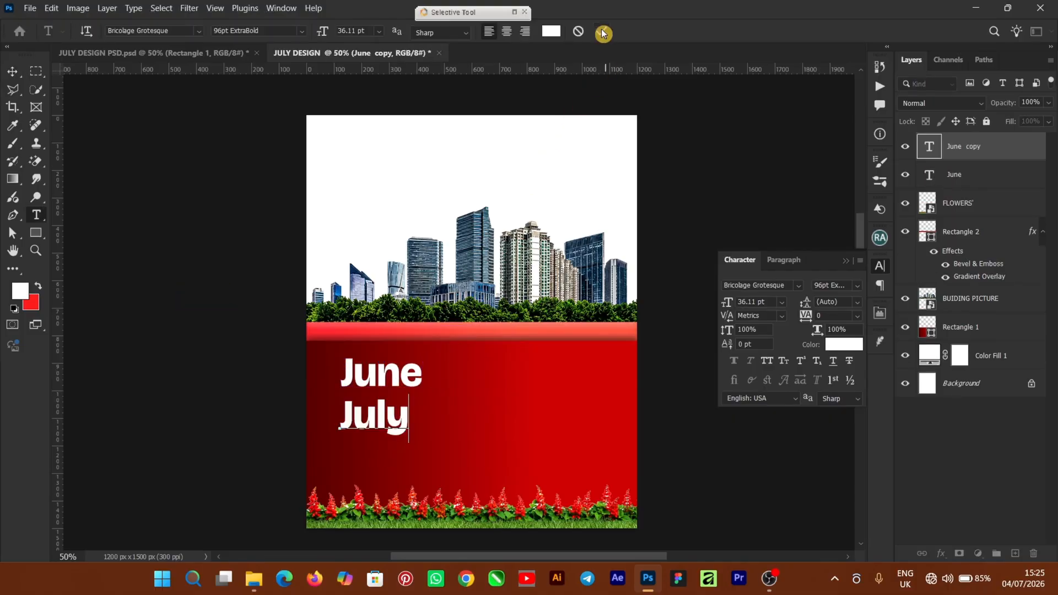
left_click(412, 434)
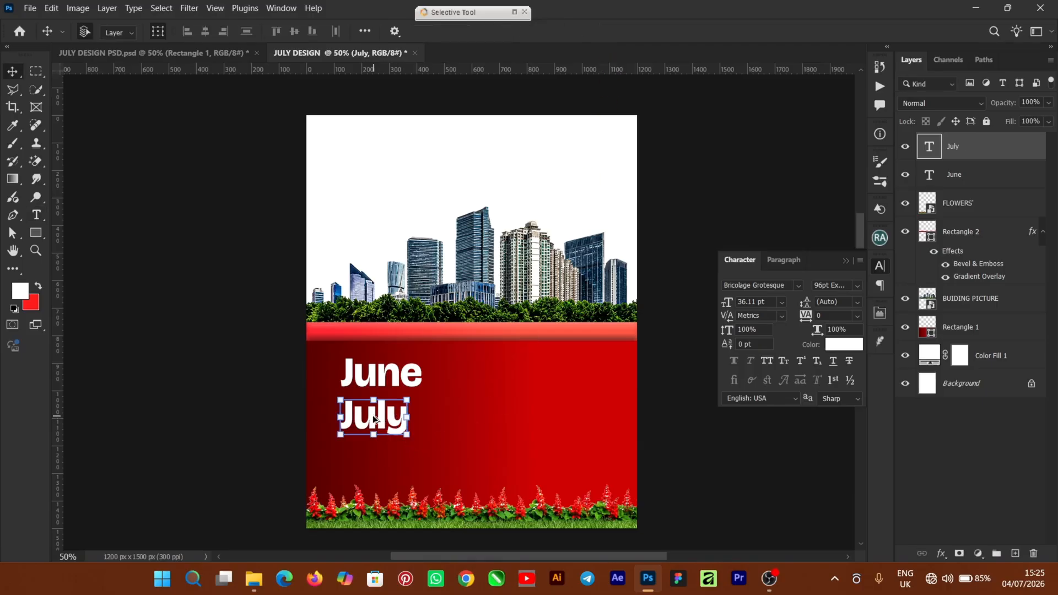
Duplicate the "July" text directly below itself and change the copy to "August".
left_click_drag(380, 417, 384, 459)
double_click(385, 460)
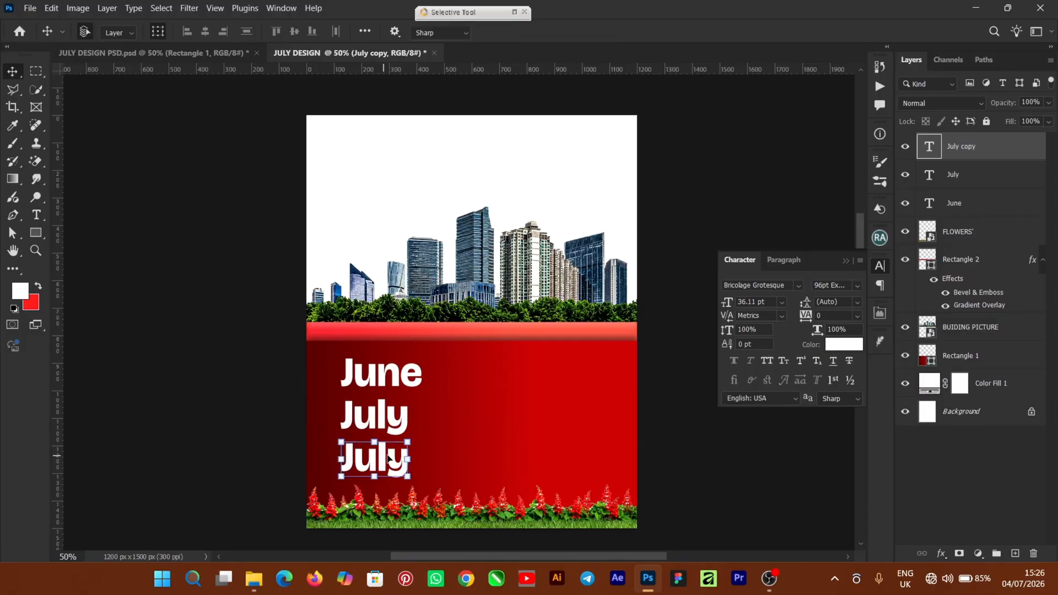
type("August")
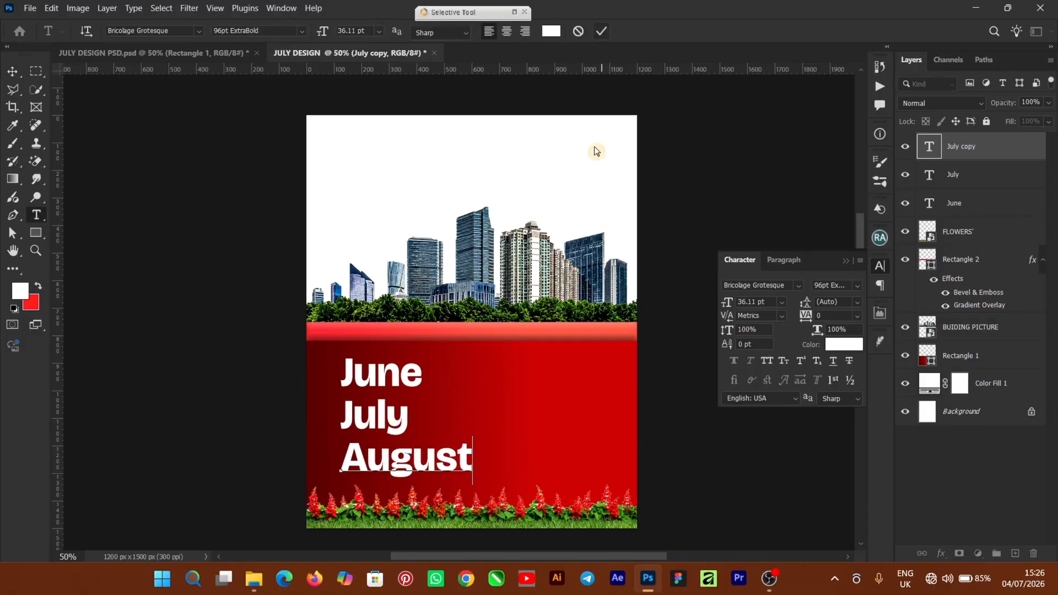
left_click(433, 455)
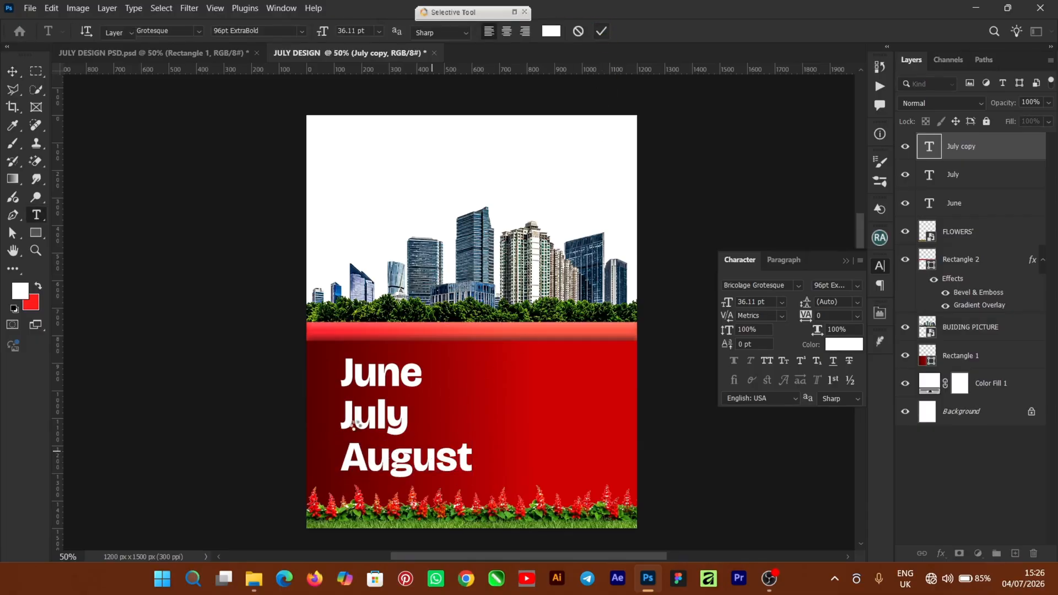
key("v")
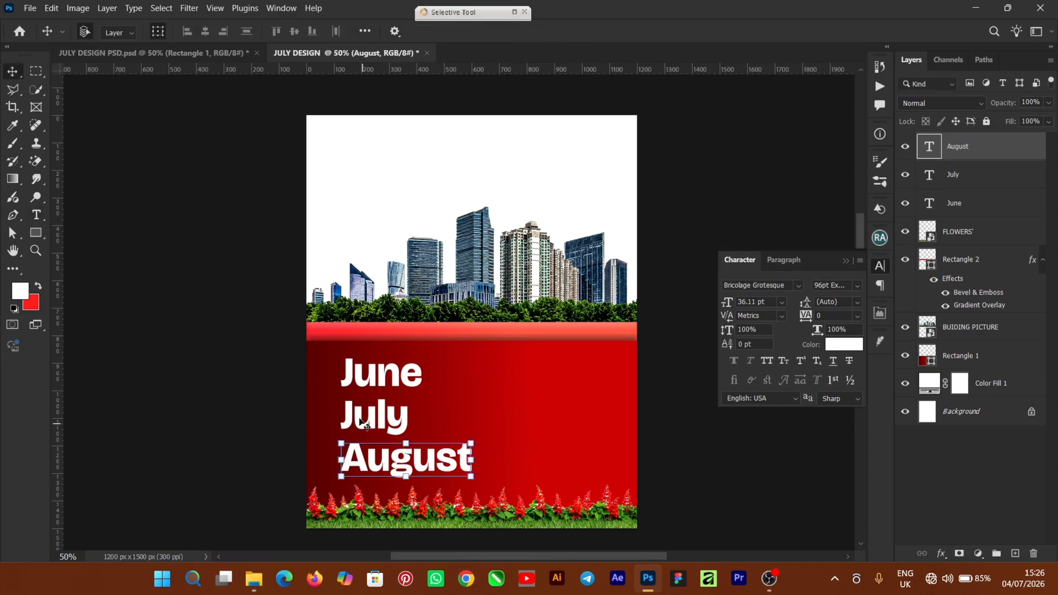
Left-align the June, July and August texts, shift them slightly left, and scale them together to about 34.18 pt.
left_click(359, 421, "shift")
left_click(356, 380, "shift")
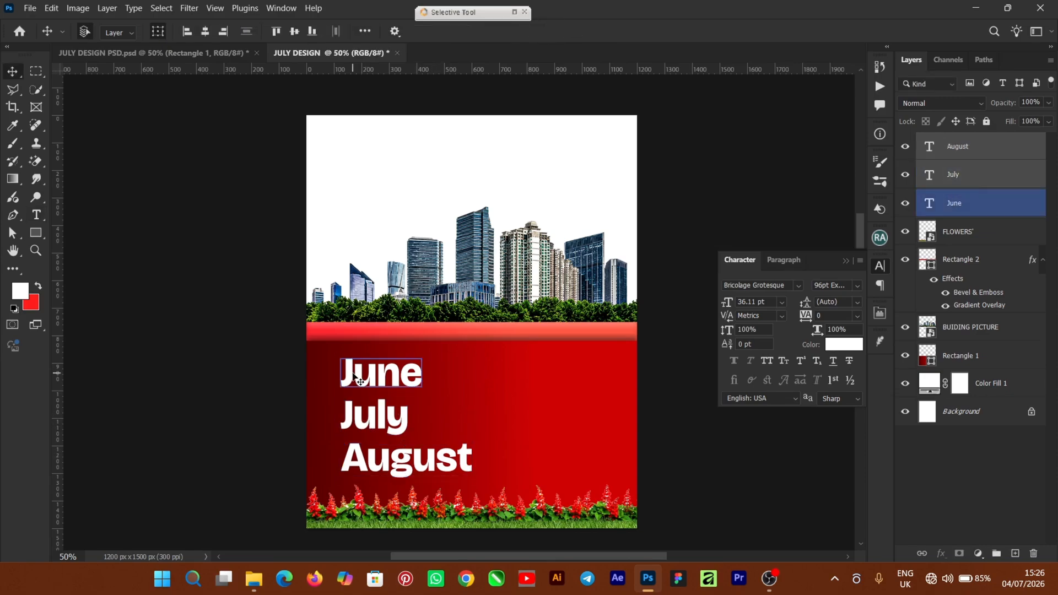
left_click(189, 31)
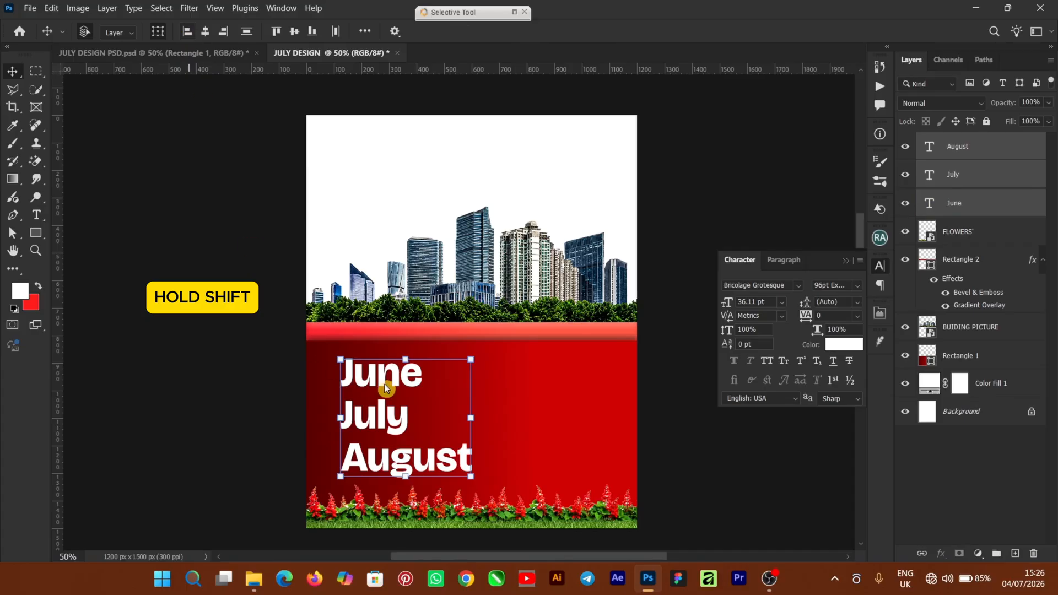
left_click_drag(380, 381, 374, 379)
left_click_drag(468, 478, 472, 484)
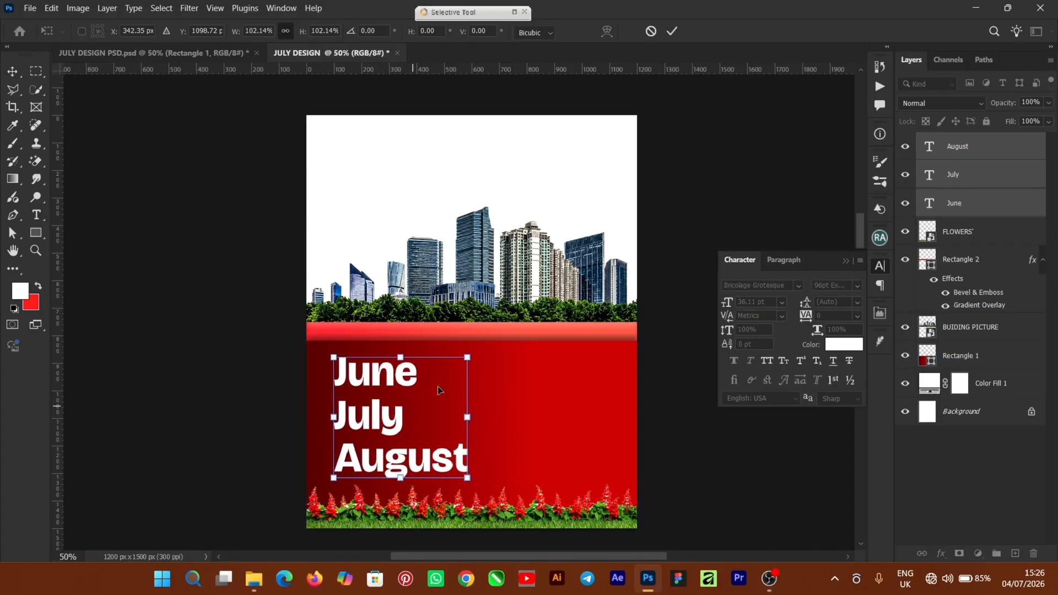
left_click_drag(468, 358, 457, 367)
left_click(673, 39)
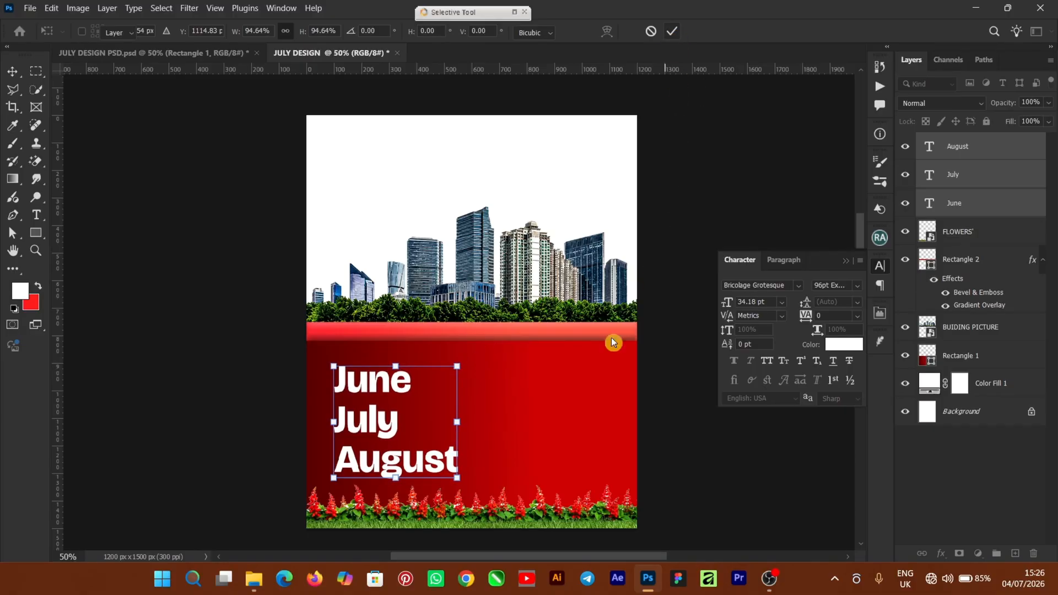
Reduce the opacity of the "June" and "August" text layers to 33%.
left_click(374, 386)
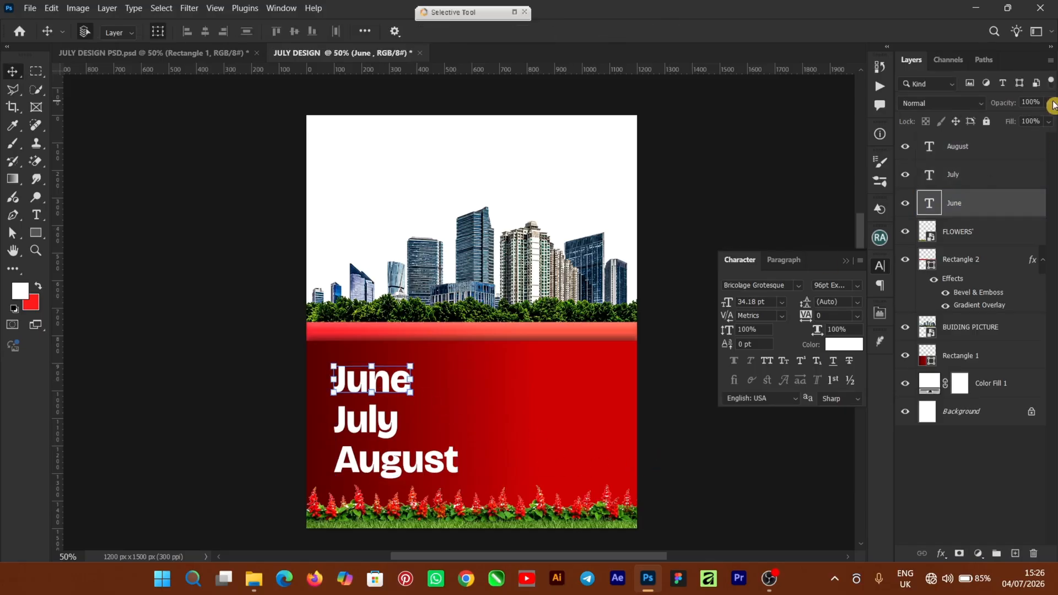
left_click(1000, 104)
type("33")
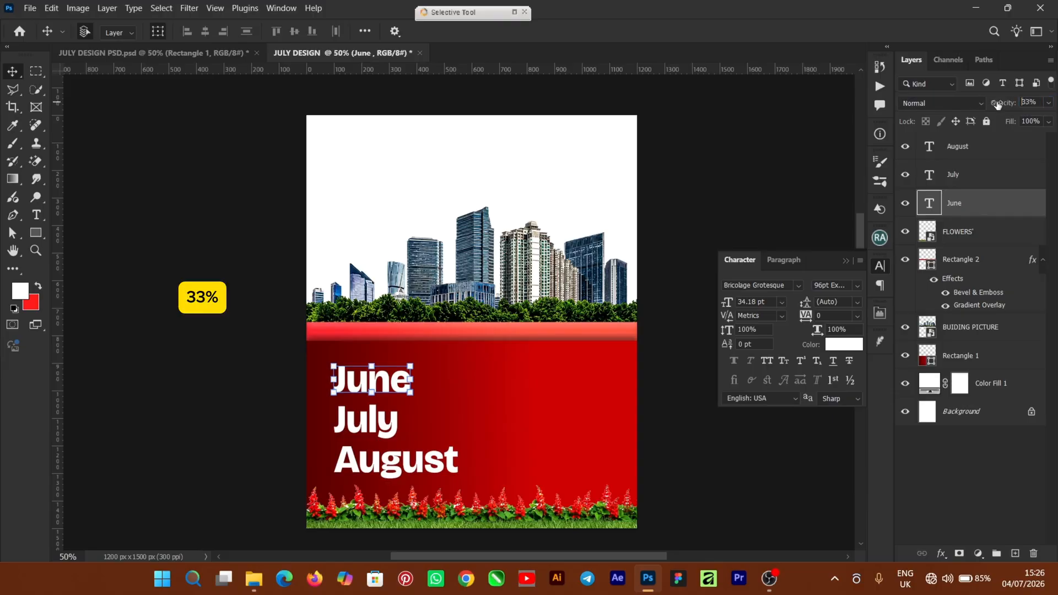
key("Return")
left_click(985, 179)
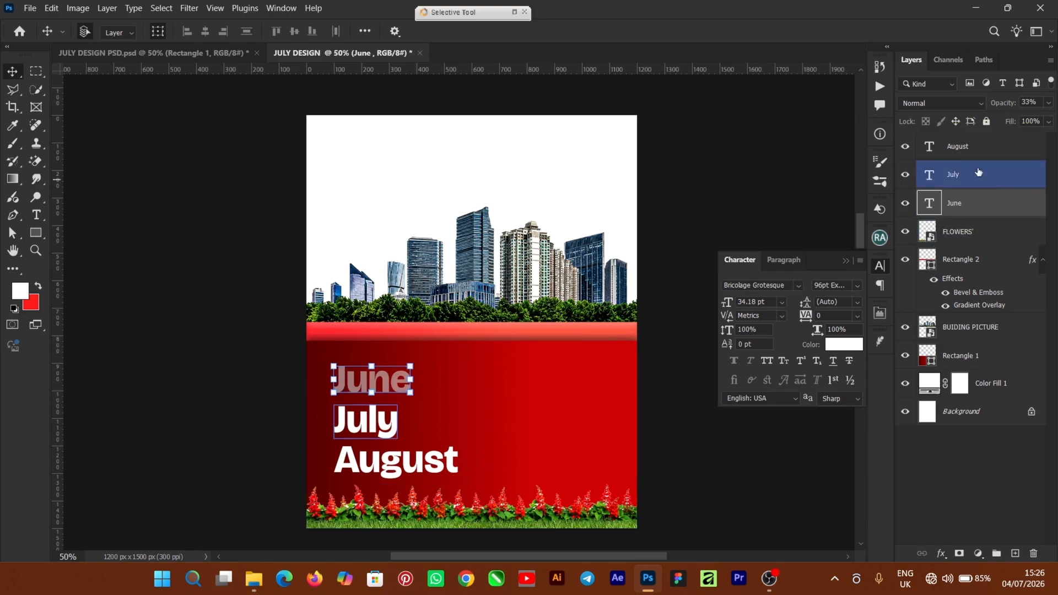
left_click(986, 150)
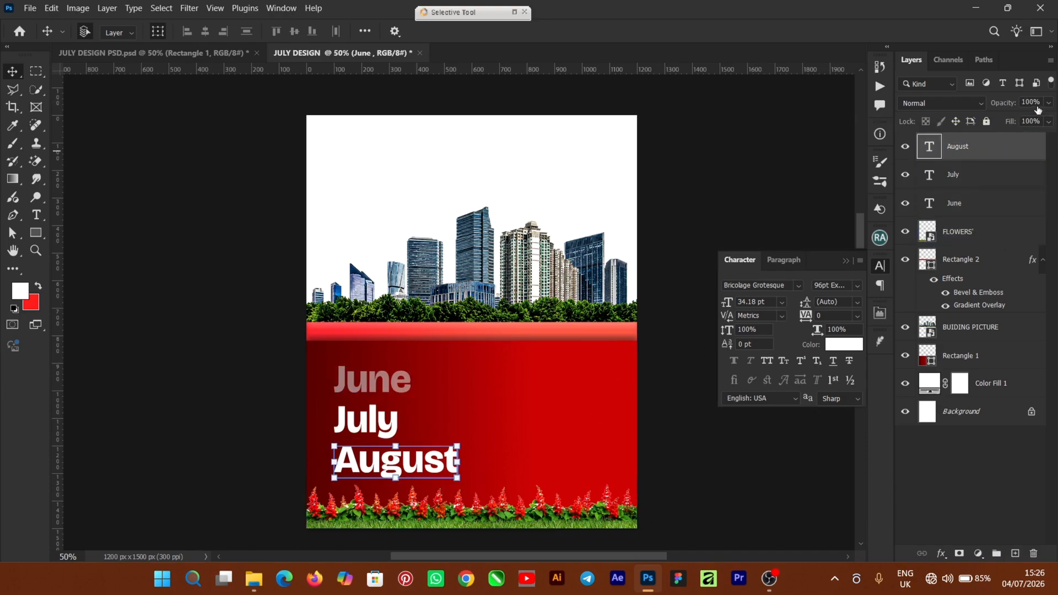
key("3")
key("3")
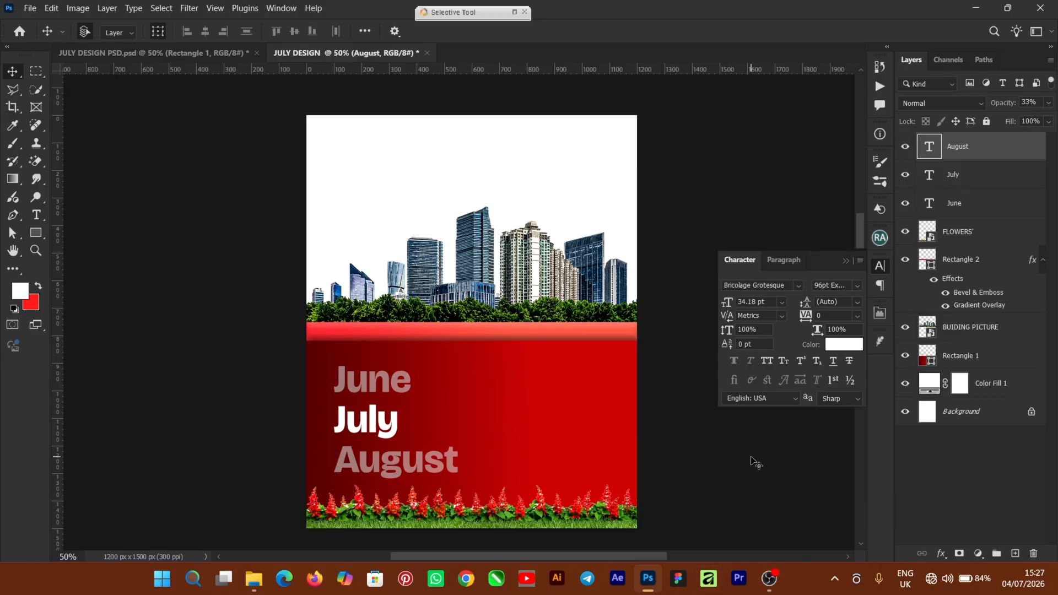
Add the white 24 pt words "Happy", "New" and "Month" stacked on the upper-right part of the red wall.
left_click(404, 433)
left_click(37, 219)
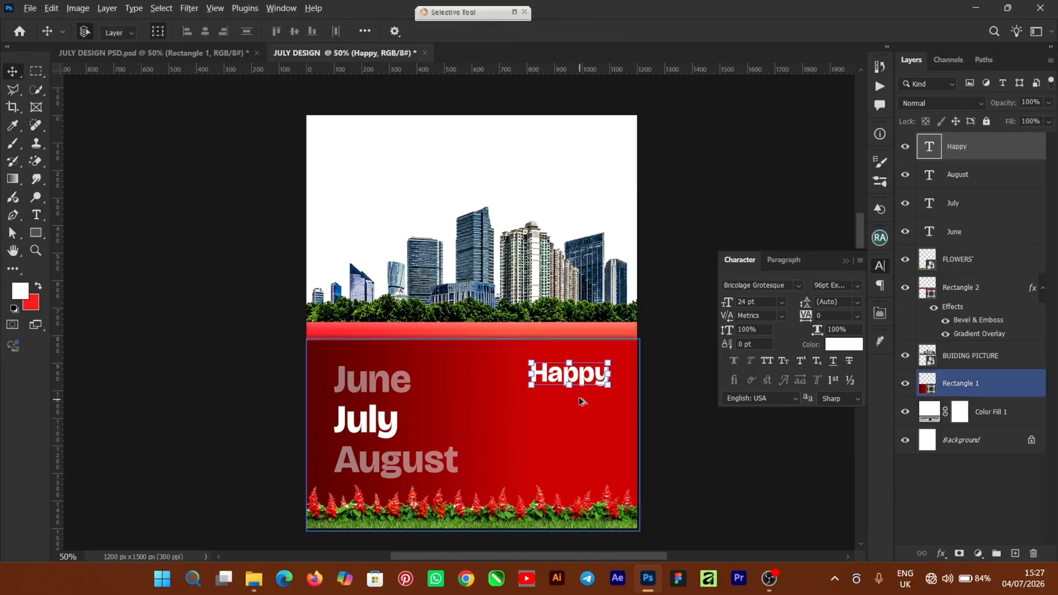
left_click(585, 378)
left_click_drag(585, 378, 582, 410)
double_click(582, 410)
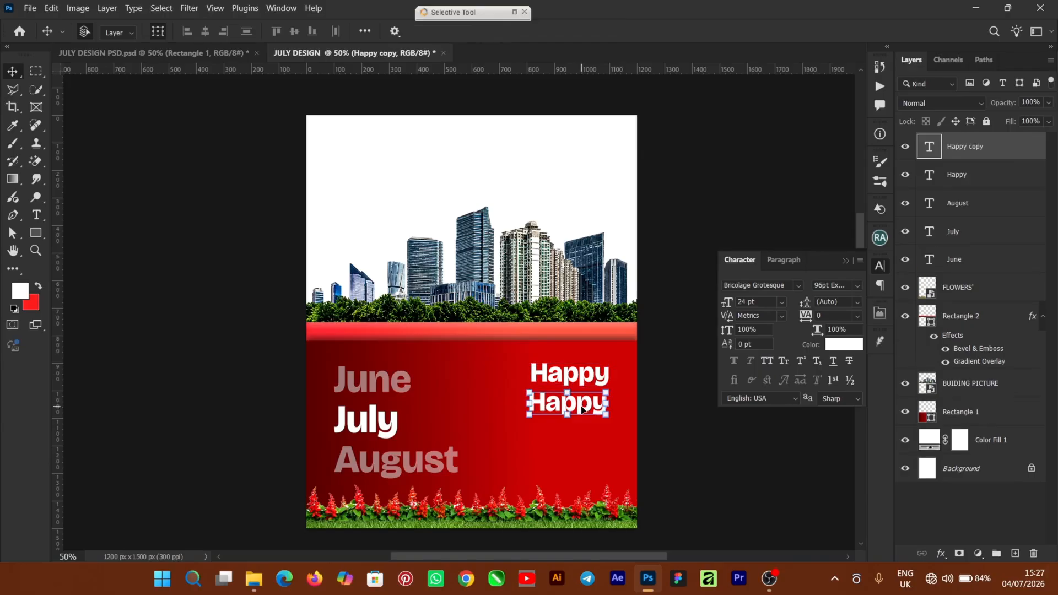
type("New")
left_click(516, 475)
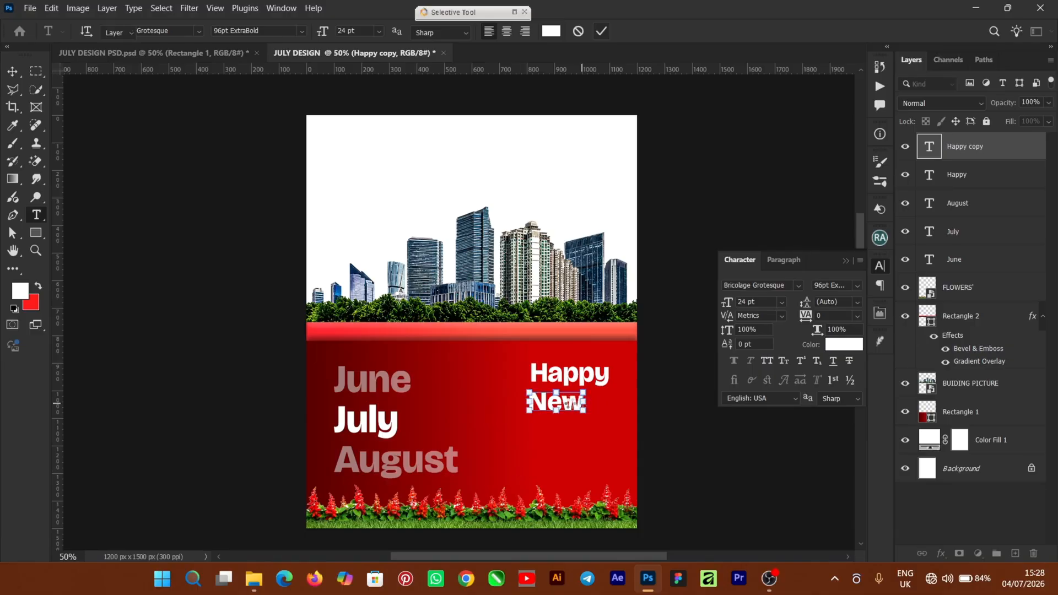
key("ctrl+Return")
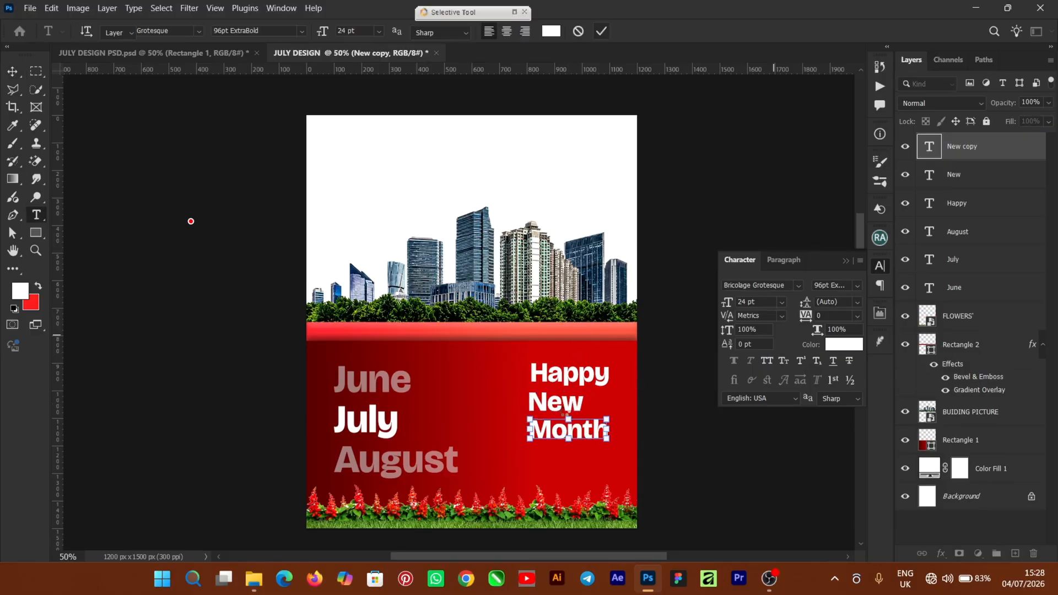
key("ctrl+Return")
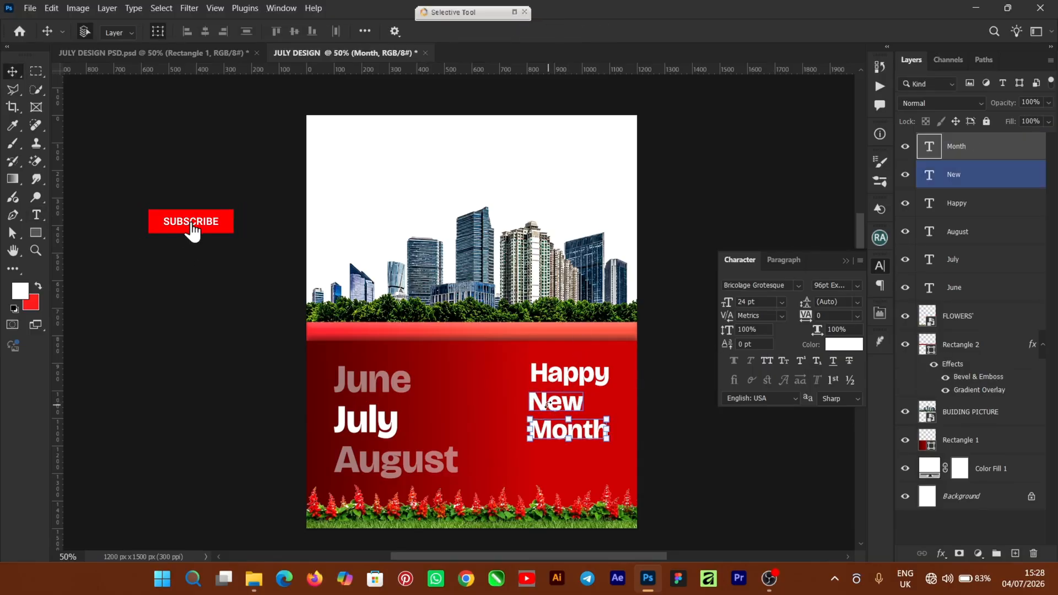
Scale down the words Happy, New and Month together and place them near the wall's right edge.
left_click(563, 404, "shift")
left_click(588, 376, "shift")
left_click_drag(606, 364, 591, 380)
left_click(674, 33)
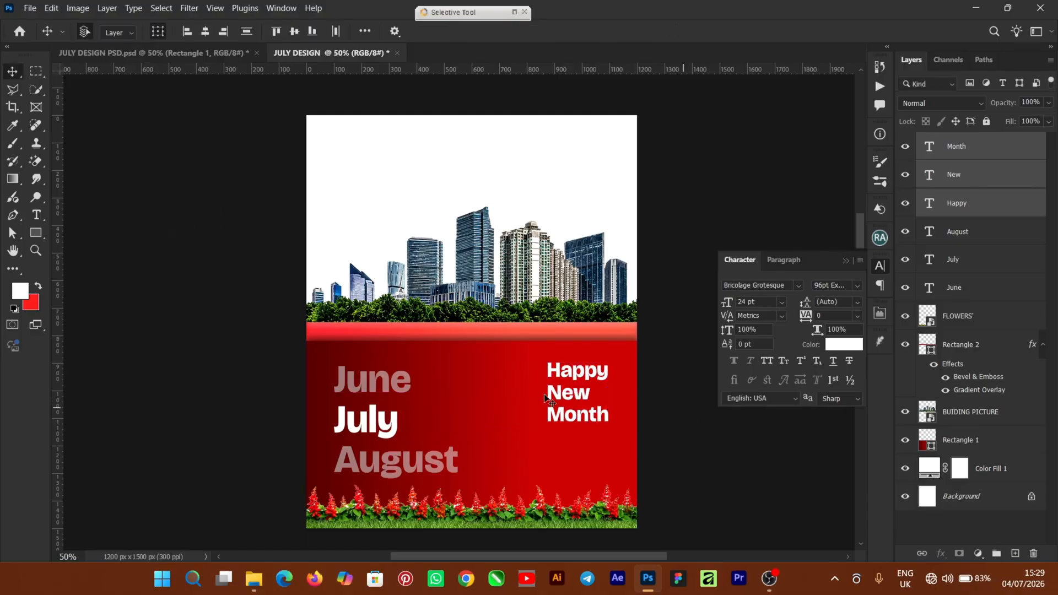
left_click(629, 408)
Place the MODEL IMAGE file from the file folder, seat the model on the wall's ledge and enlarge it slightly.
left_click(86, 524)
left_click(254, 585)
left_click_drag(794, 157, 249, 396)
left_click_drag(473, 346, 485, 297)
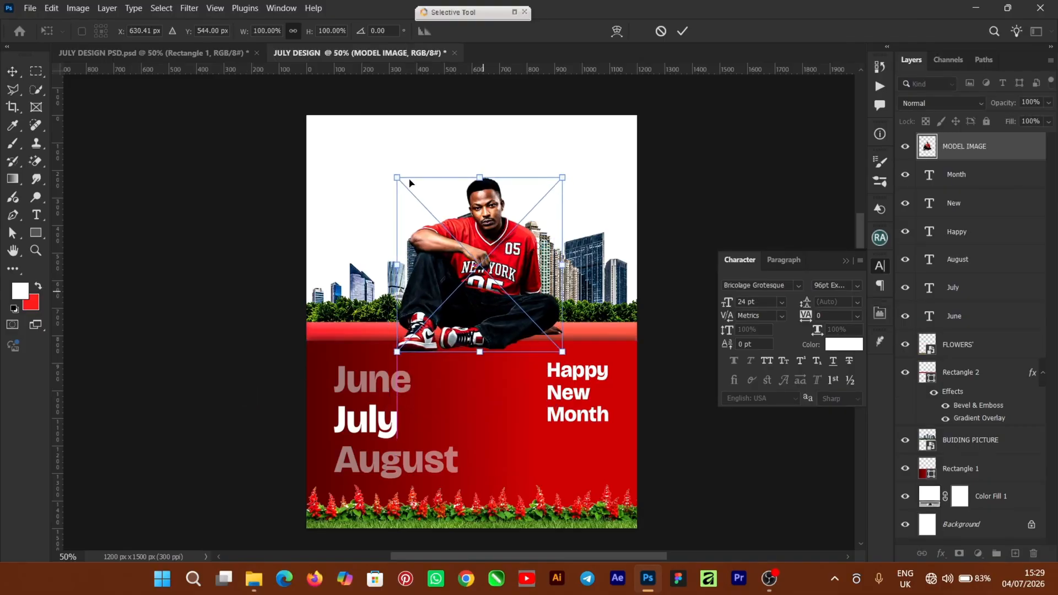
left_click_drag(397, 177, 394, 174)
left_click(682, 32)
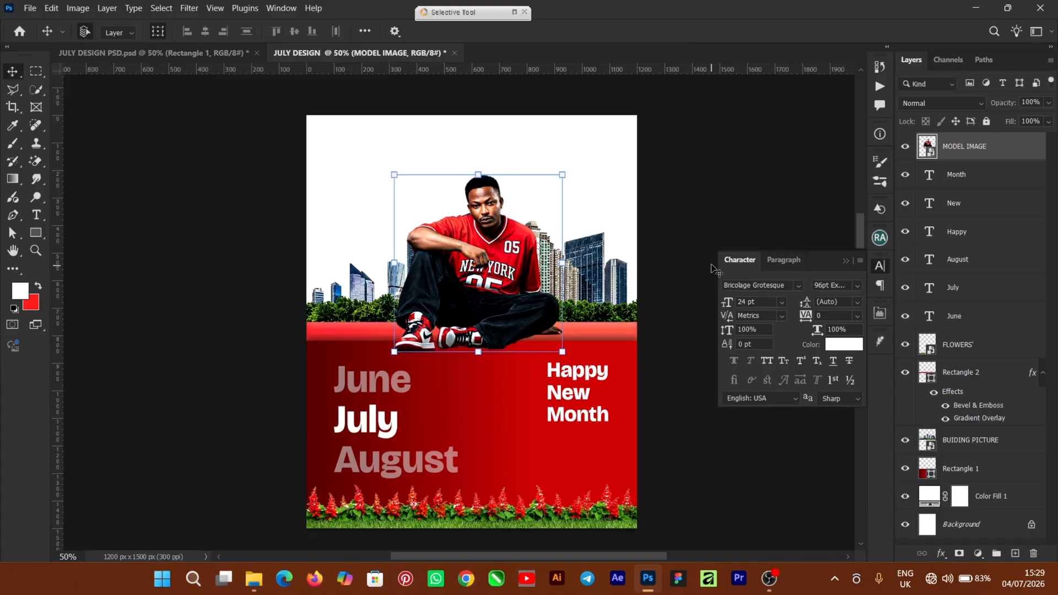
Center the model image horizontally on the whole canvas and clear the selection.
key("ctrl+s")
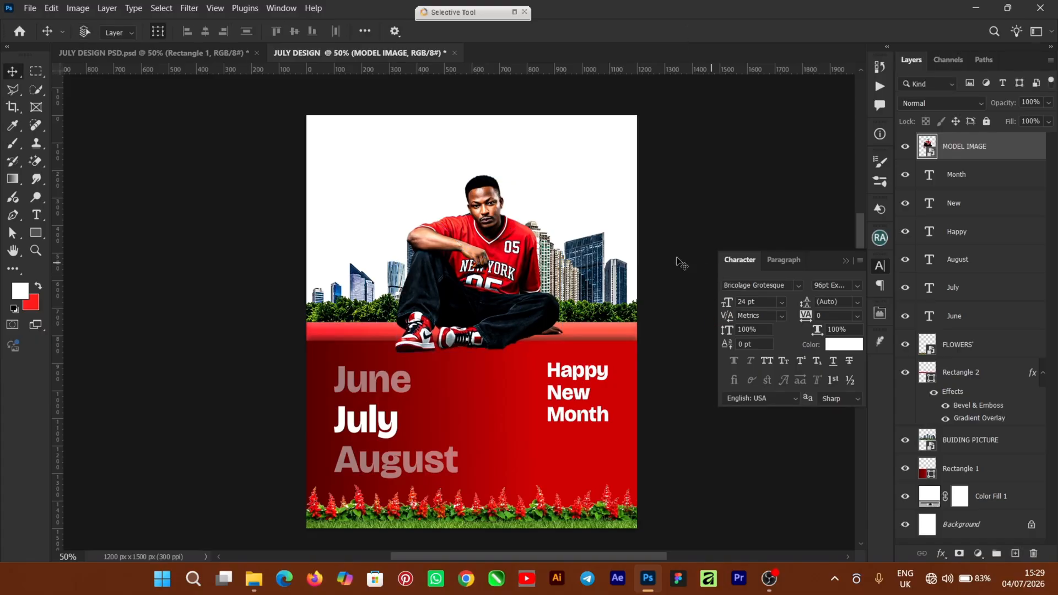
key("ctrl+a")
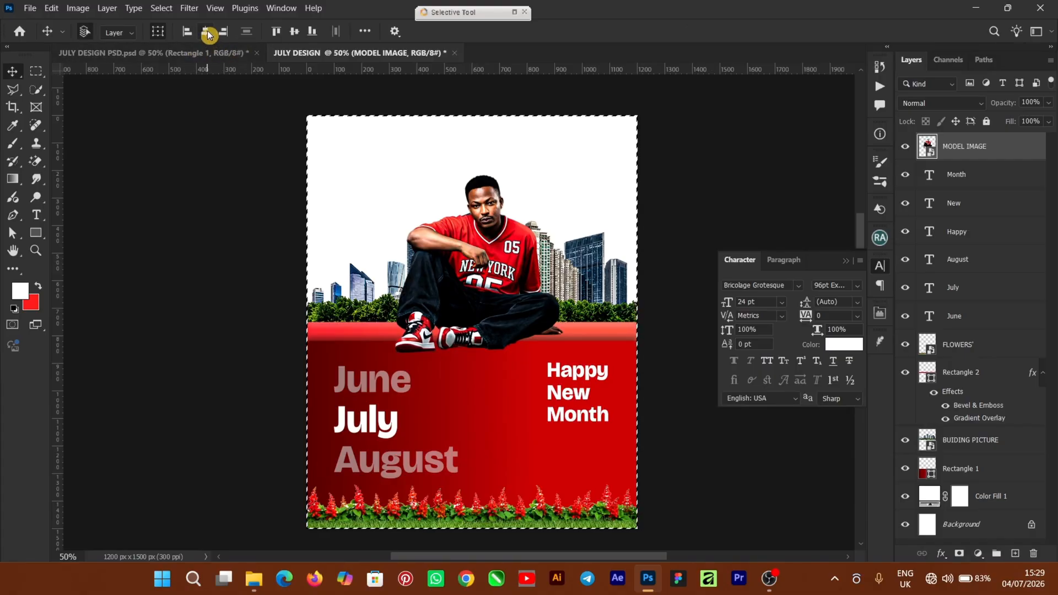
left_click(208, 33)
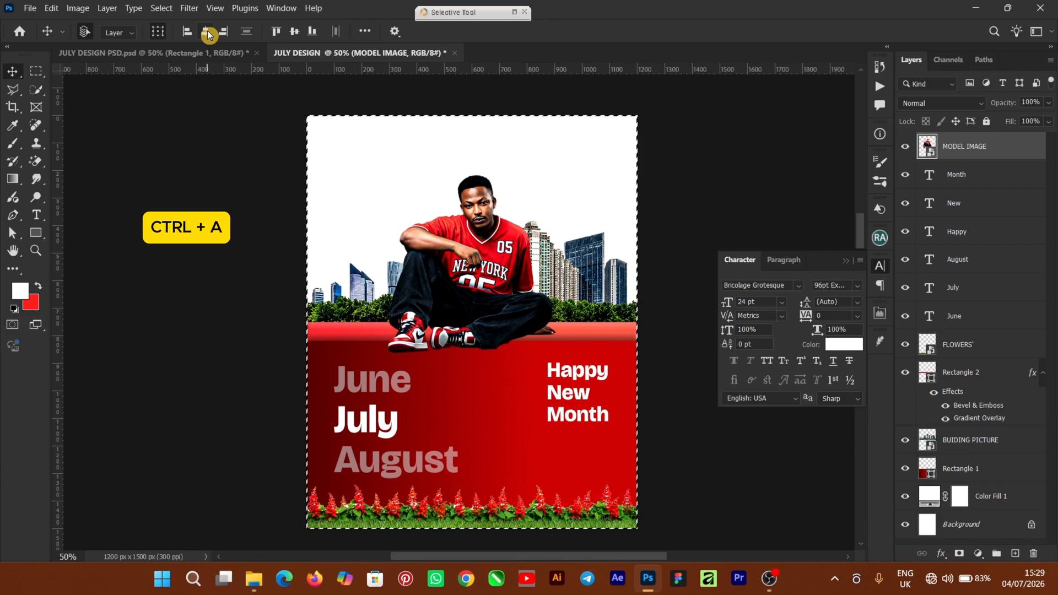
key("ctrl+d")
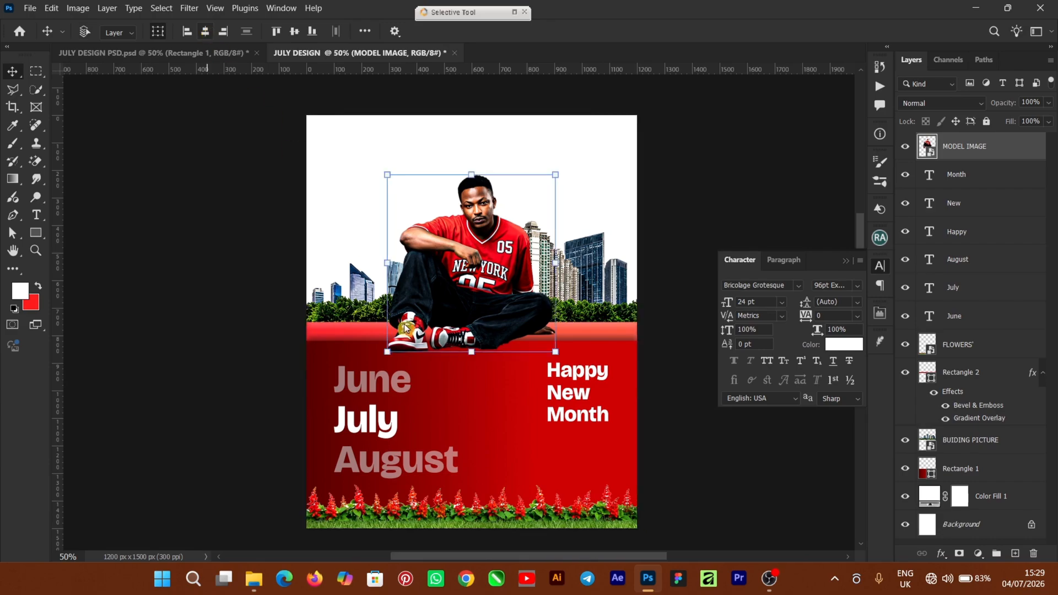
left_click(720, 444)
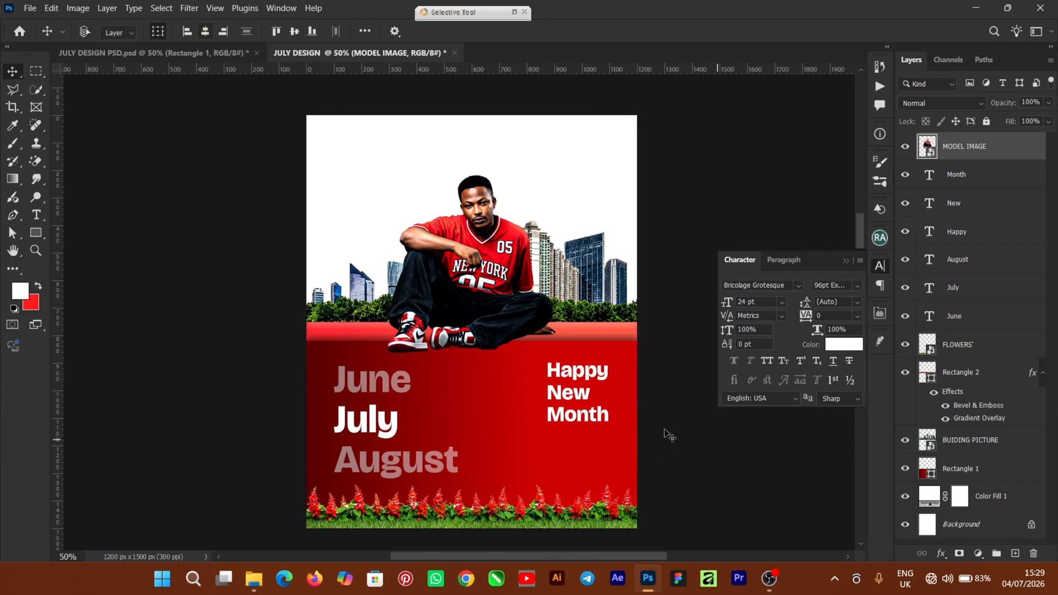
left_click(475, 259)
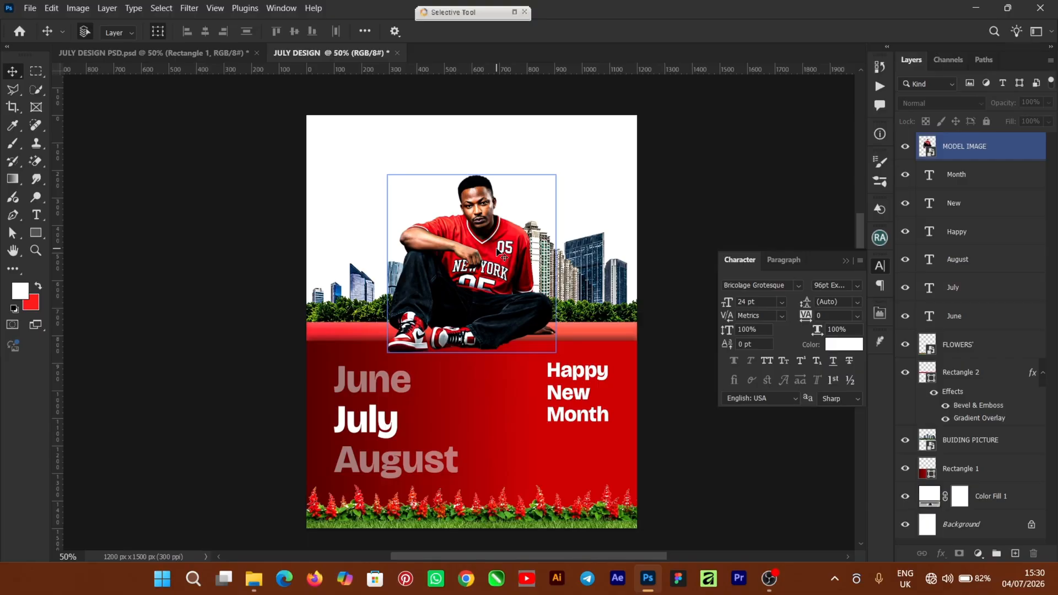
left_click(595, 261)
left_click(462, 241)
left_click(988, 168)
left_click(966, 201)
left_click(475, 338)
left_click(981, 203)
Create a new empty layer directly beneath the model image and set the foreground color to black.
left_click(1014, 181)
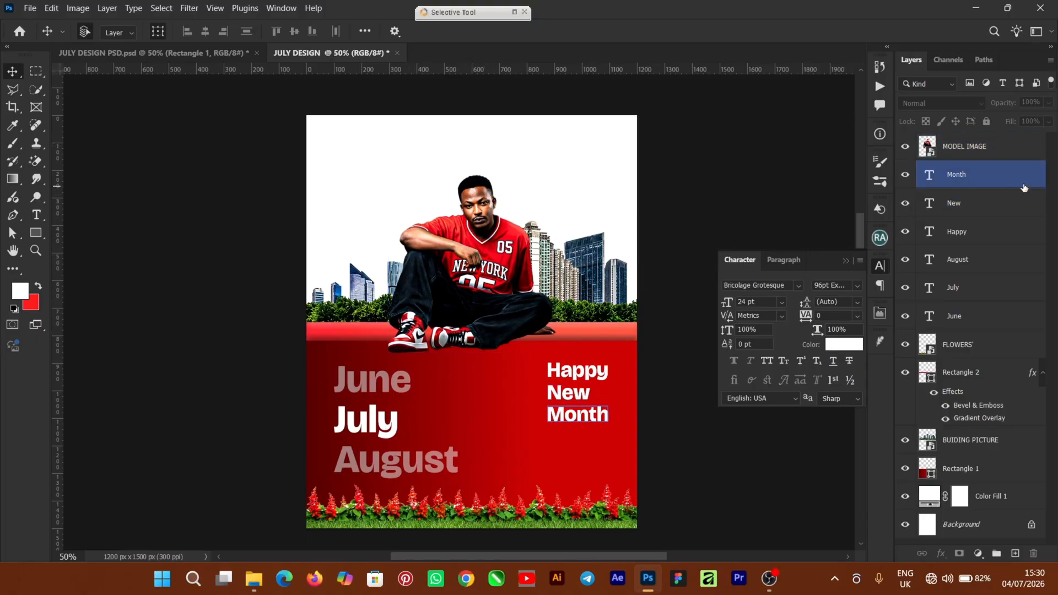
key("ctrl+t")
left_click(1018, 553)
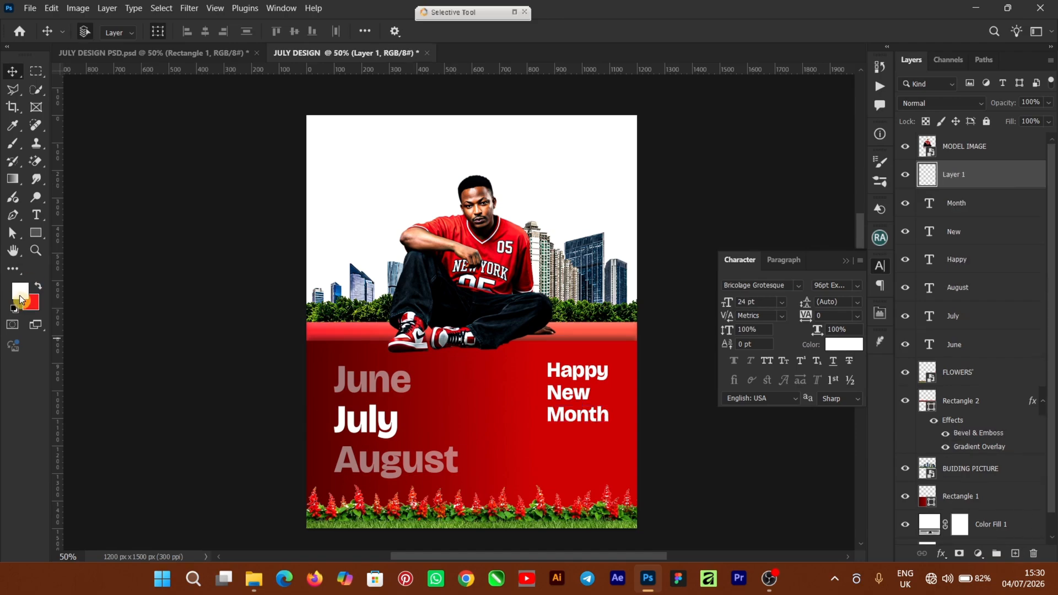
left_click(19, 292)
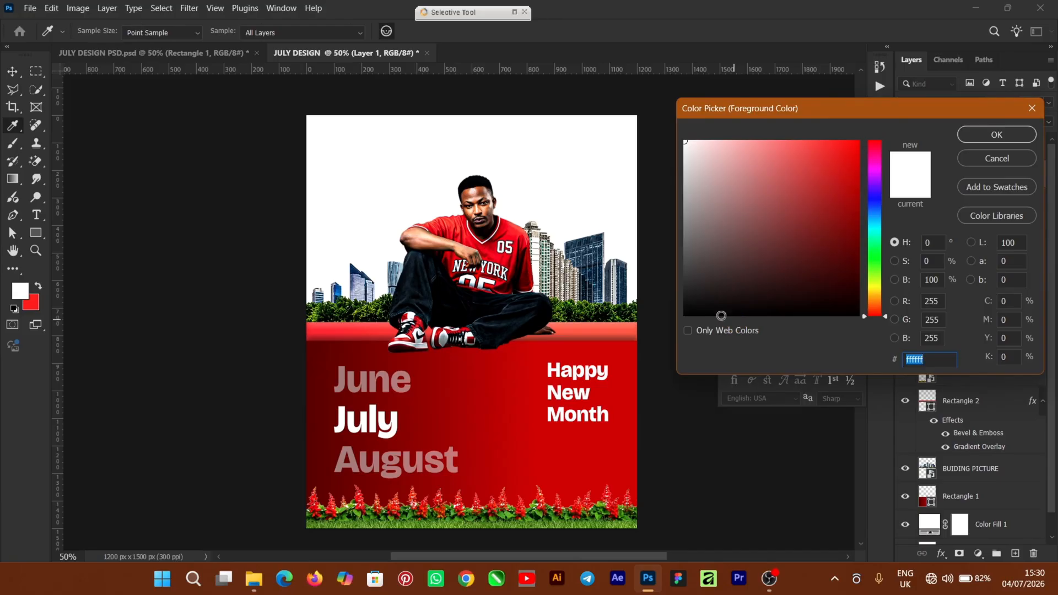
left_click(990, 136)
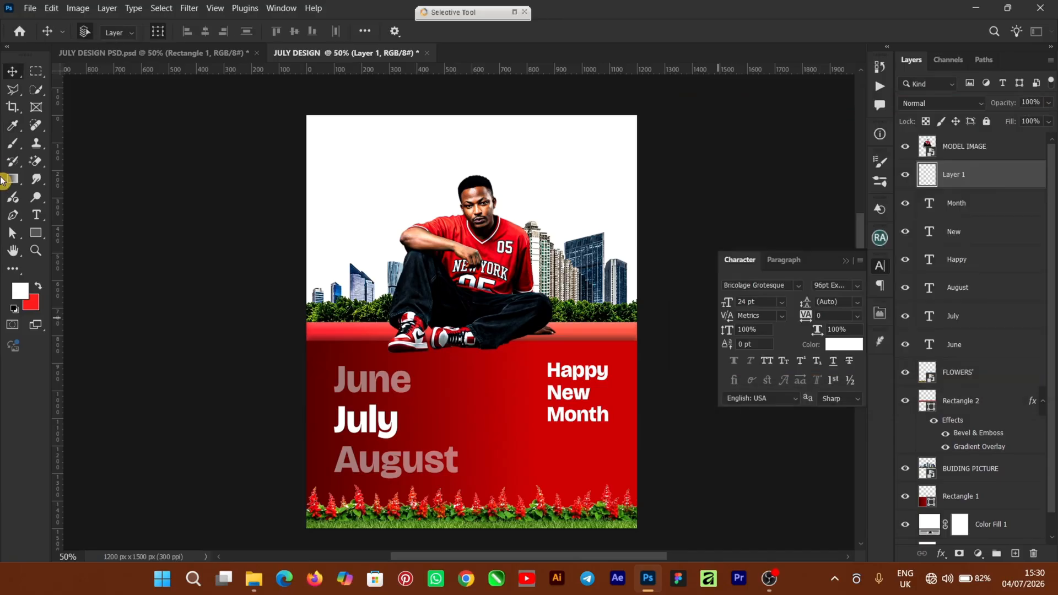
Paint a black shadow beneath the model's shoes and legs on the wall with a 300 px Soft Round brush.
left_click(12, 145)
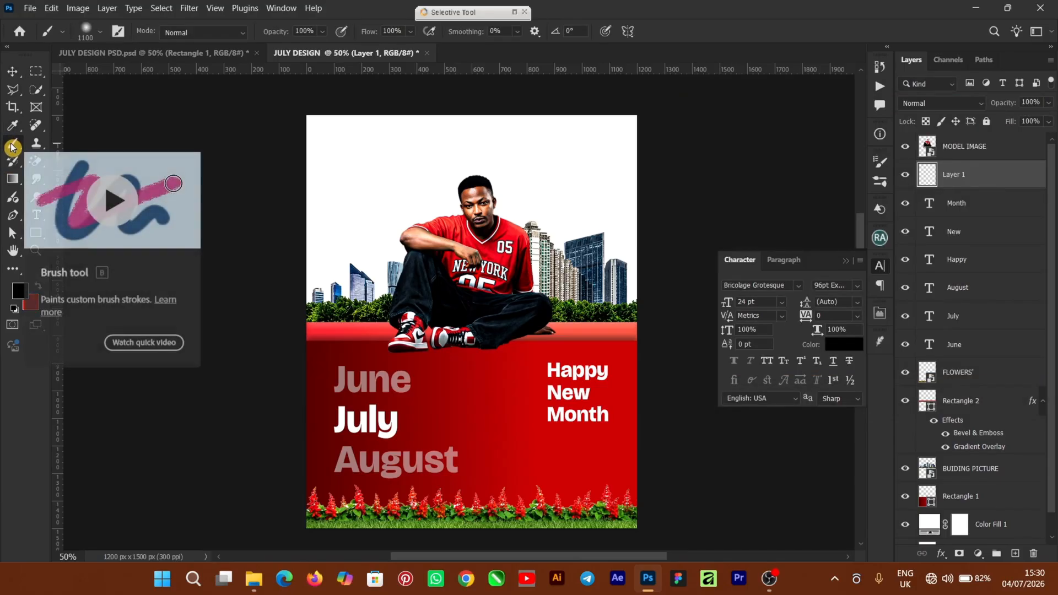
left_click(100, 31)
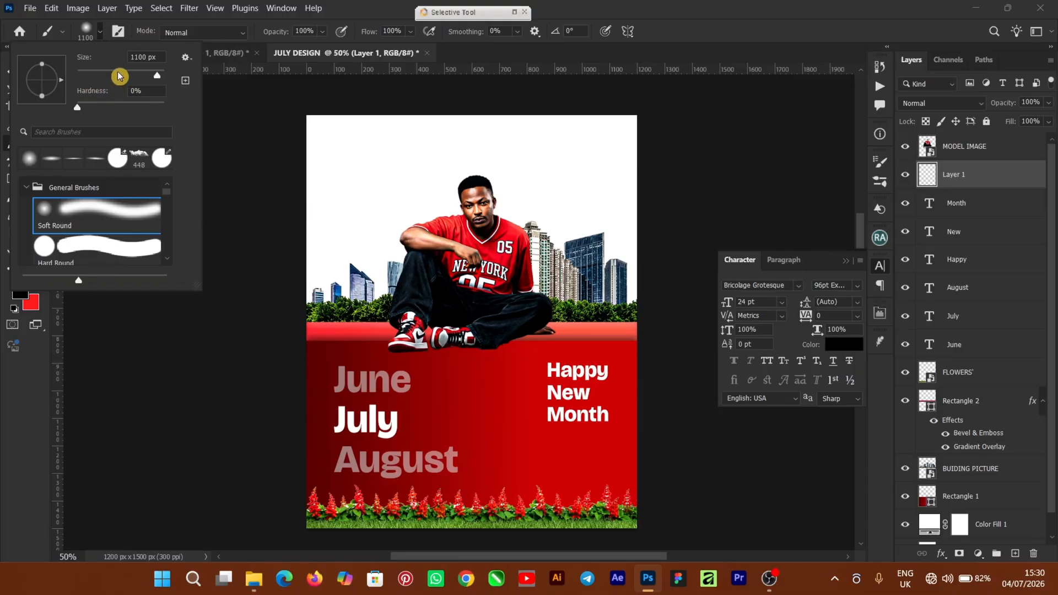
left_click(650, 13)
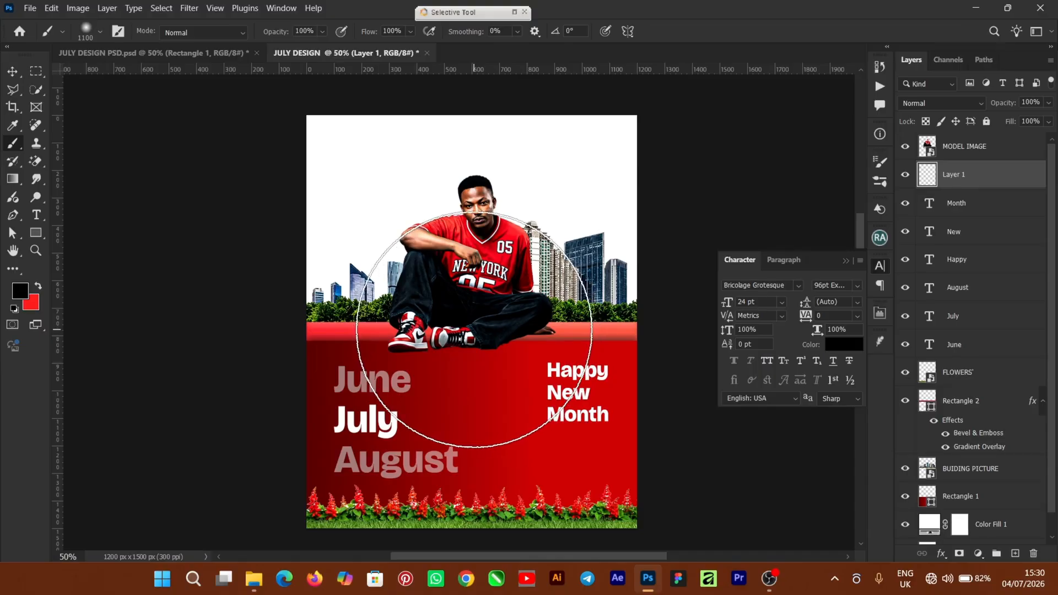
key("bracketleft")
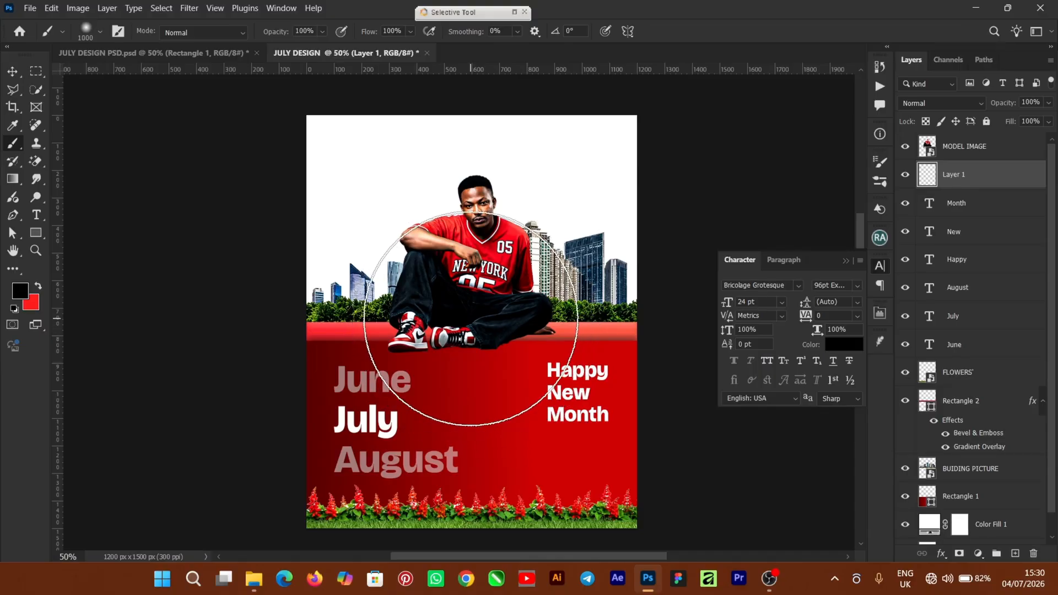
key("bracketleft")
key("bracketleft")
key("bracketleft")
key("bracketleft")
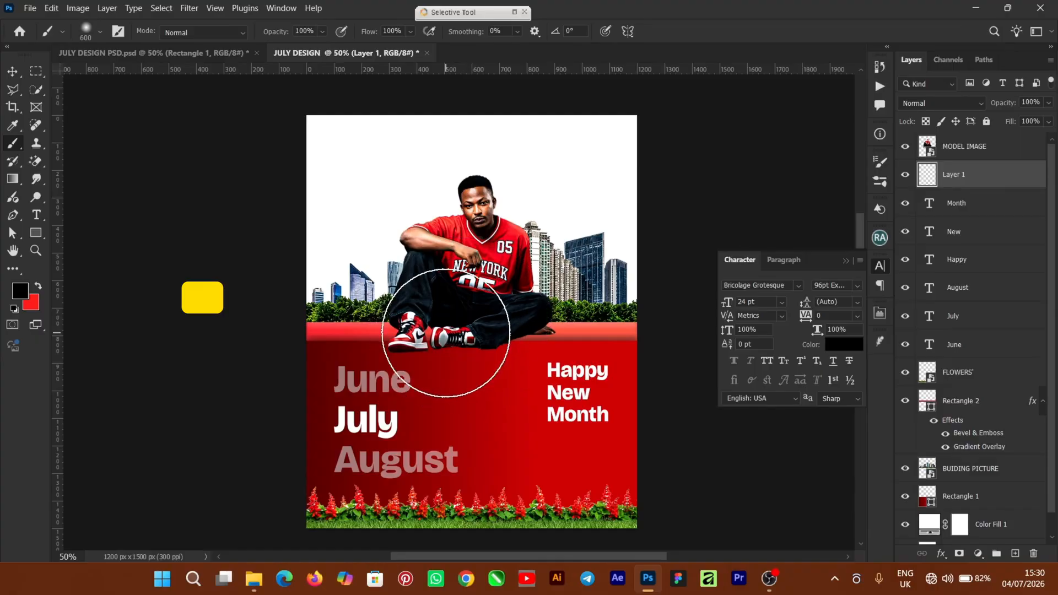
key("bracketleft")
key("bracketleft")
key("bracketleft")
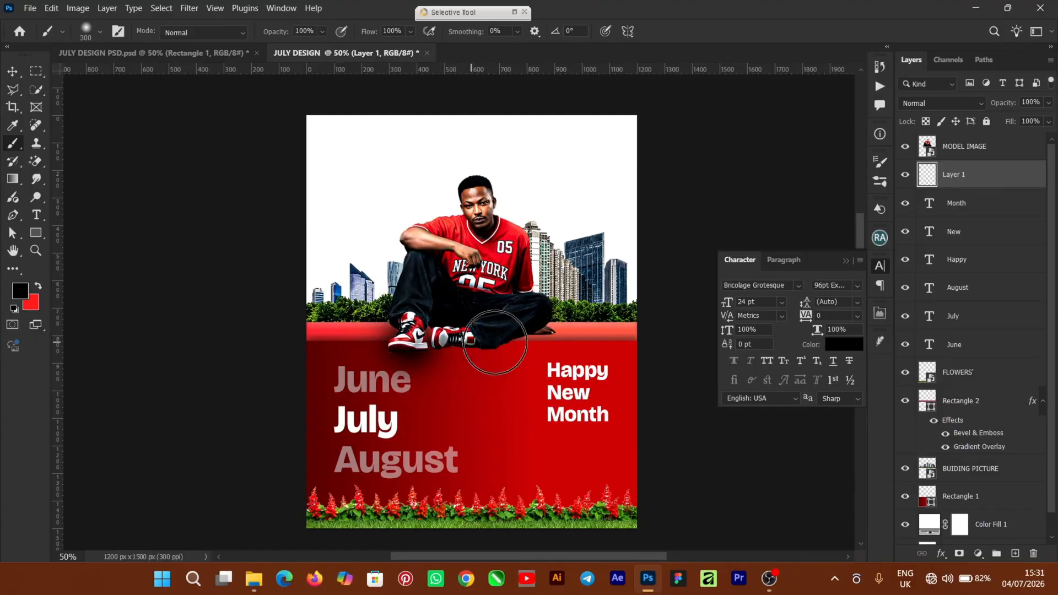
left_click(472, 356)
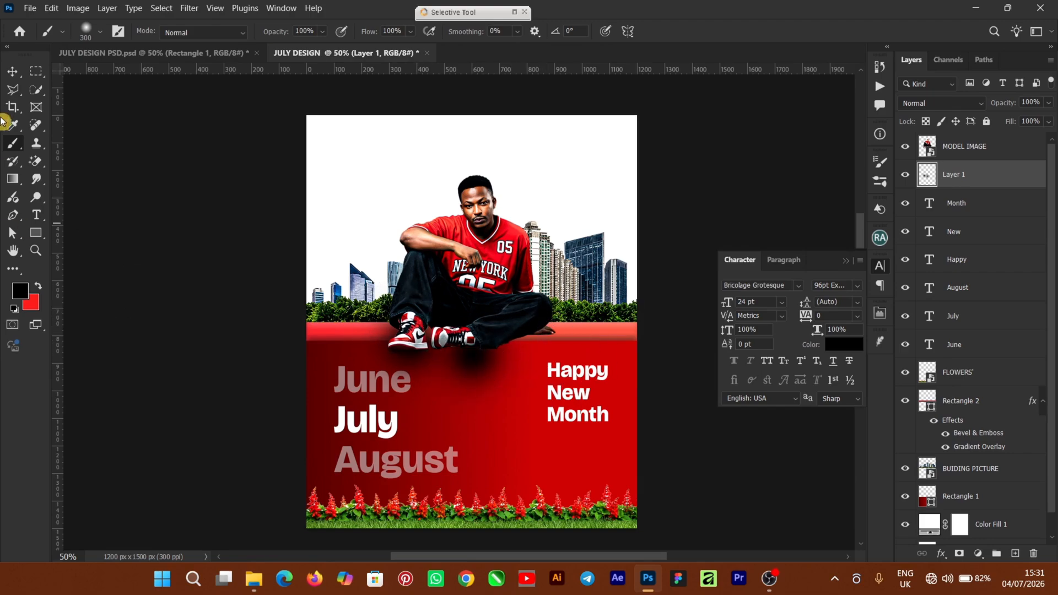
Stretch the painted shadow vertically to about 132% and shift it slightly into place under the model.
left_click(12, 75)
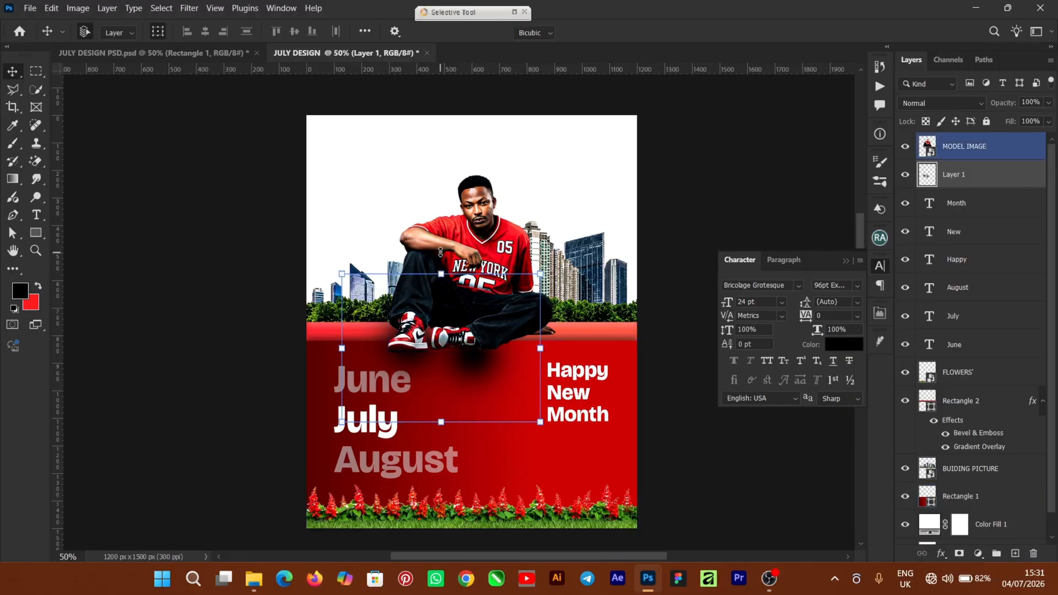
left_click_drag(441, 274, 442, 250)
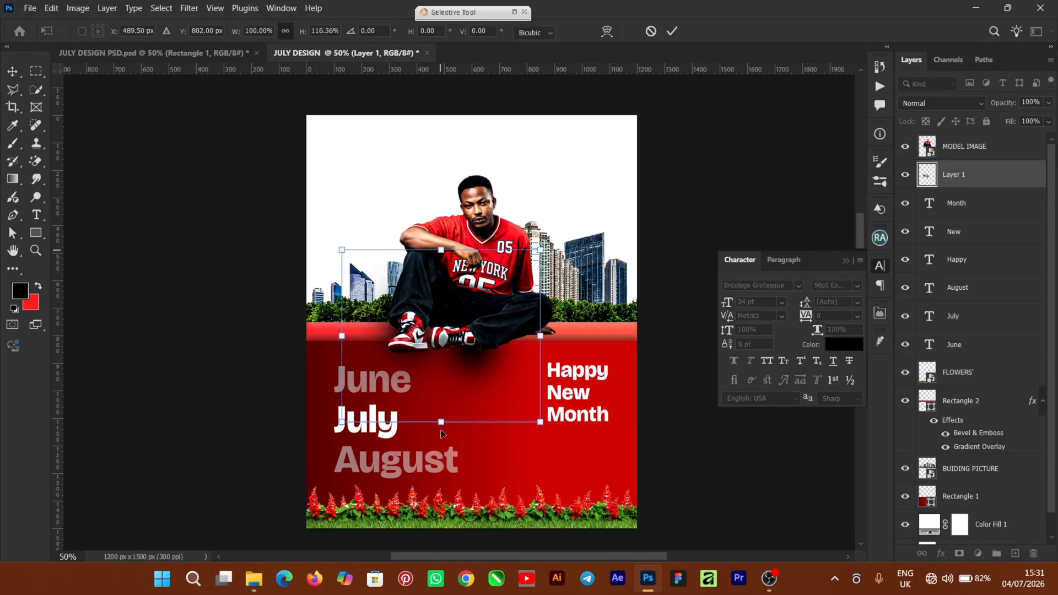
left_click_drag(441, 423, 442, 432)
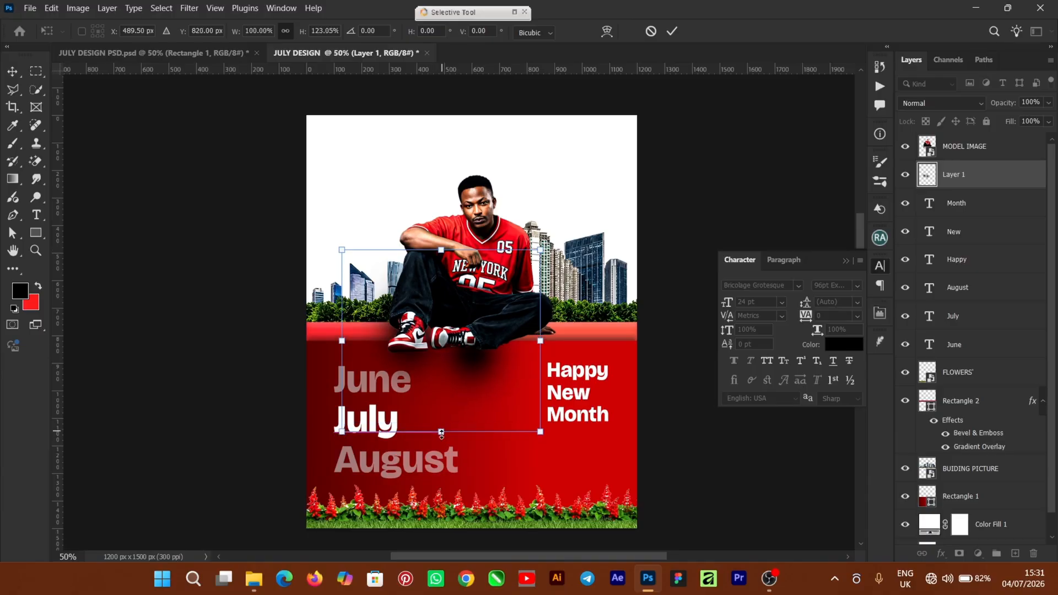
left_click_drag(441, 249, 443, 239)
left_click_drag(465, 362, 465, 366)
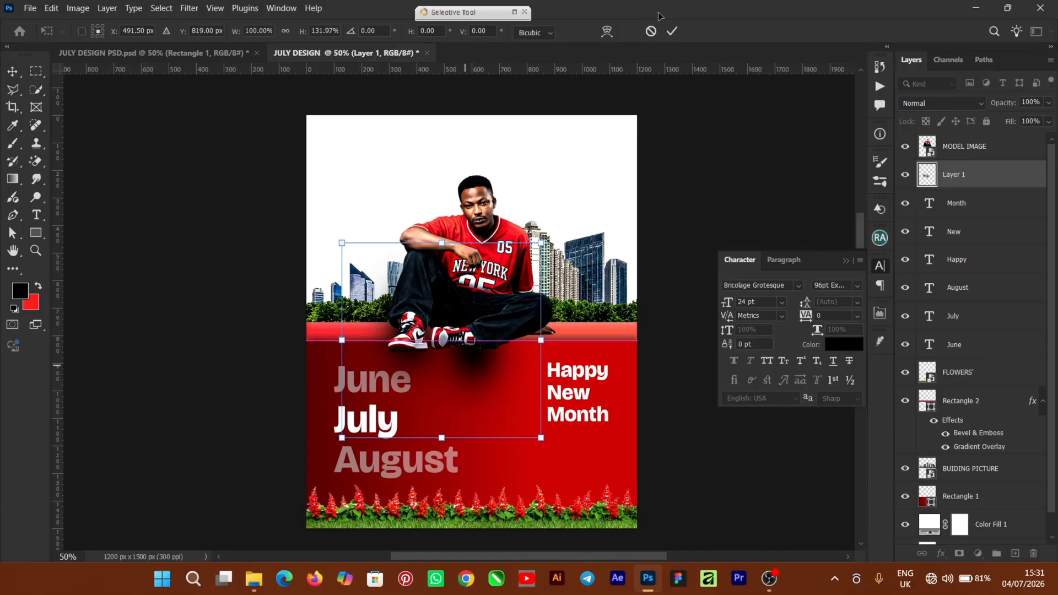
left_click(674, 34)
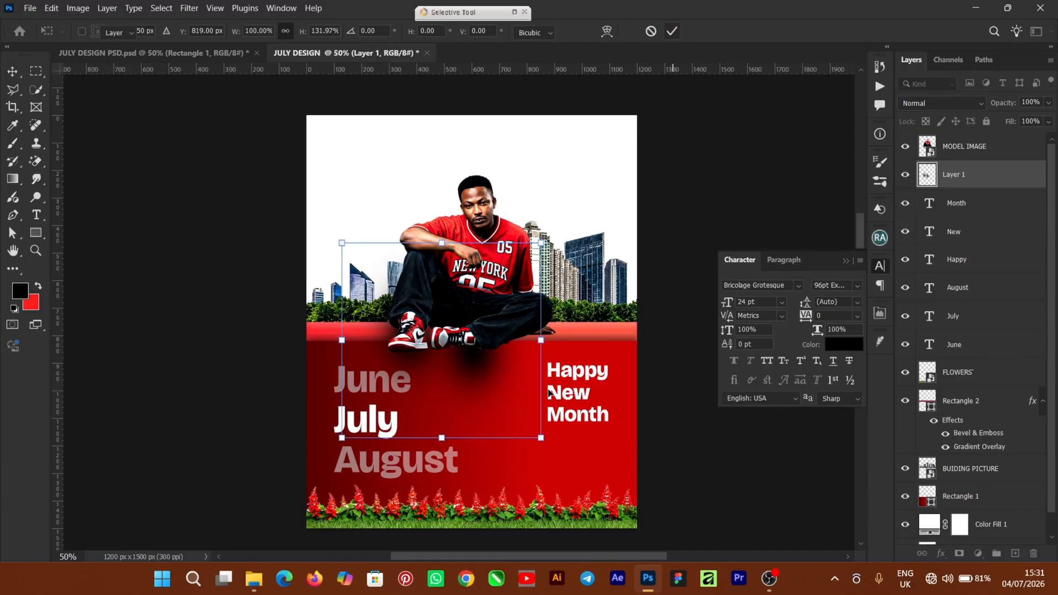
Add a layer mask to the shadow layer and brush black over its lower part on the wall to soften the shadow.
left_click(960, 554)
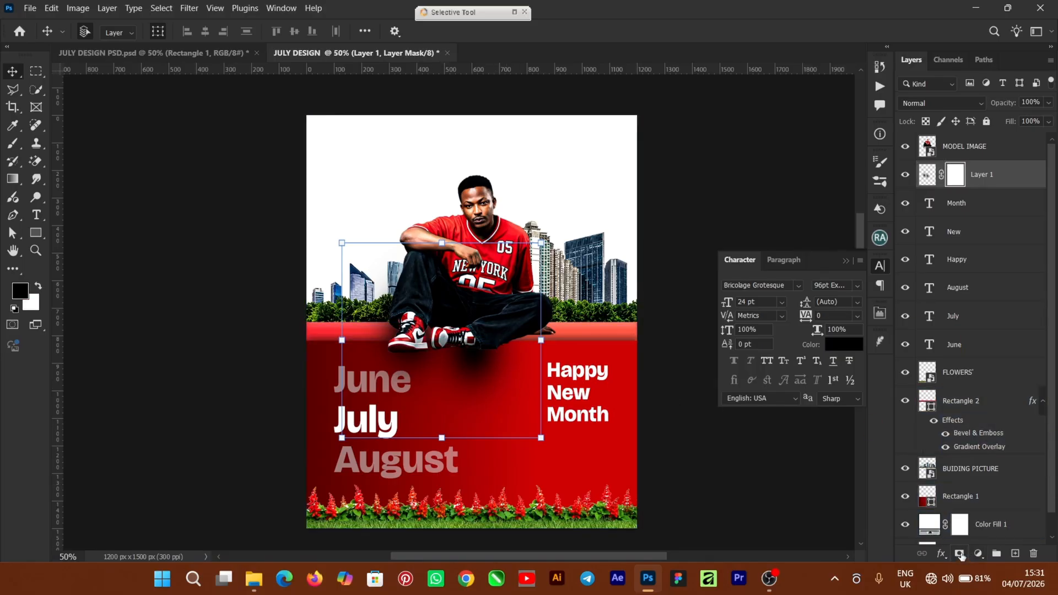
left_click(8, 149)
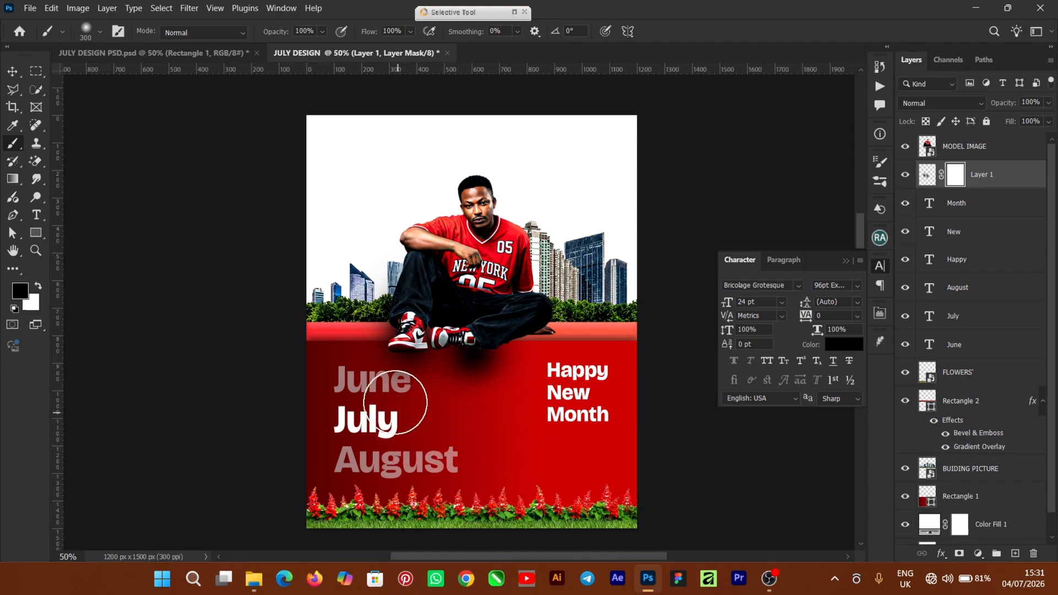
mouse_move(544, 405)
left_mouse_down()
mouse_move(530, 447)
mouse_move(654, 396)
left_mouse_up()
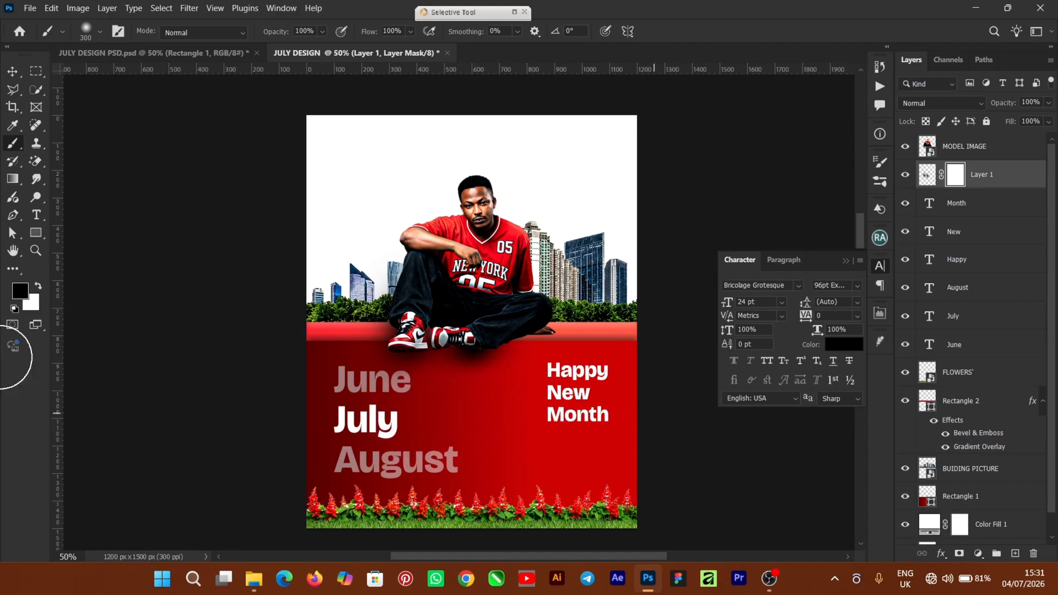
left_click(11, 74)
left_click(756, 443)
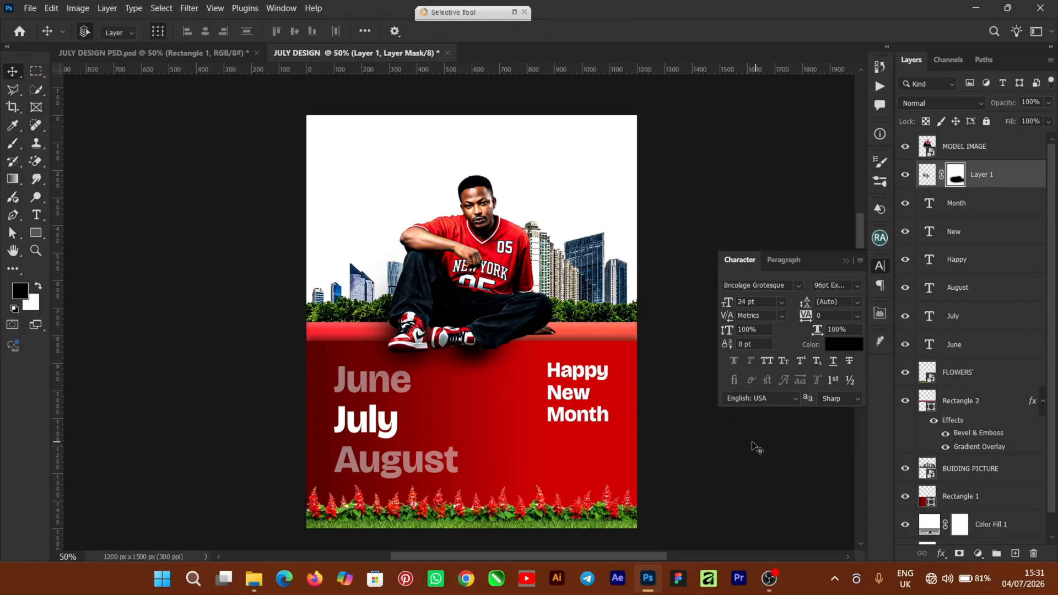
Create a new layer above the model image and set the foreground color to light yellow ffee79.
left_click(845, 261)
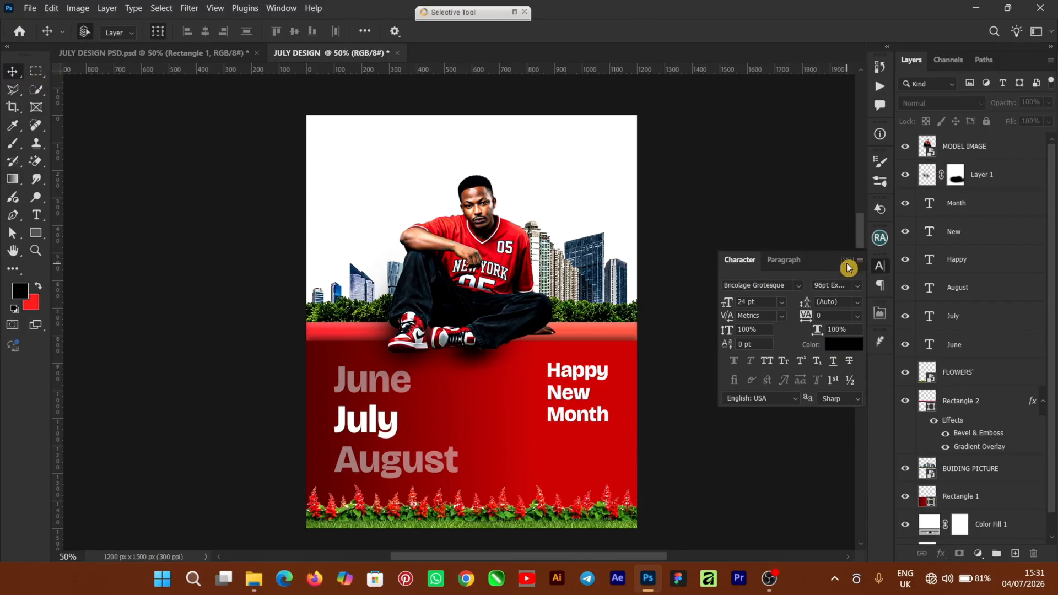
left_click(1015, 554)
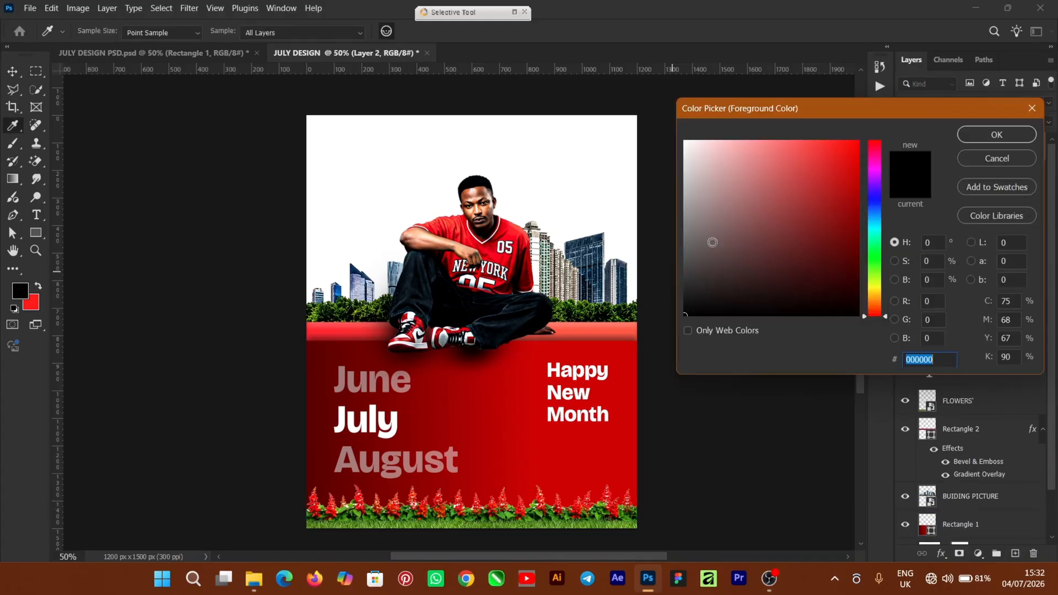
left_click_drag(866, 321, 871, 277)
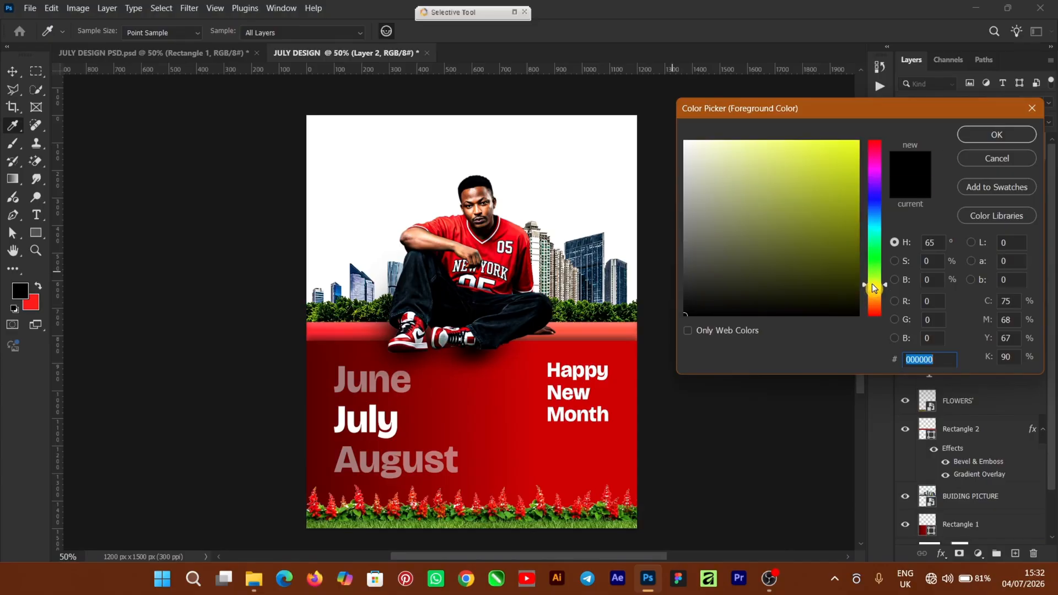
left_click(776, 141)
left_click(864, 291)
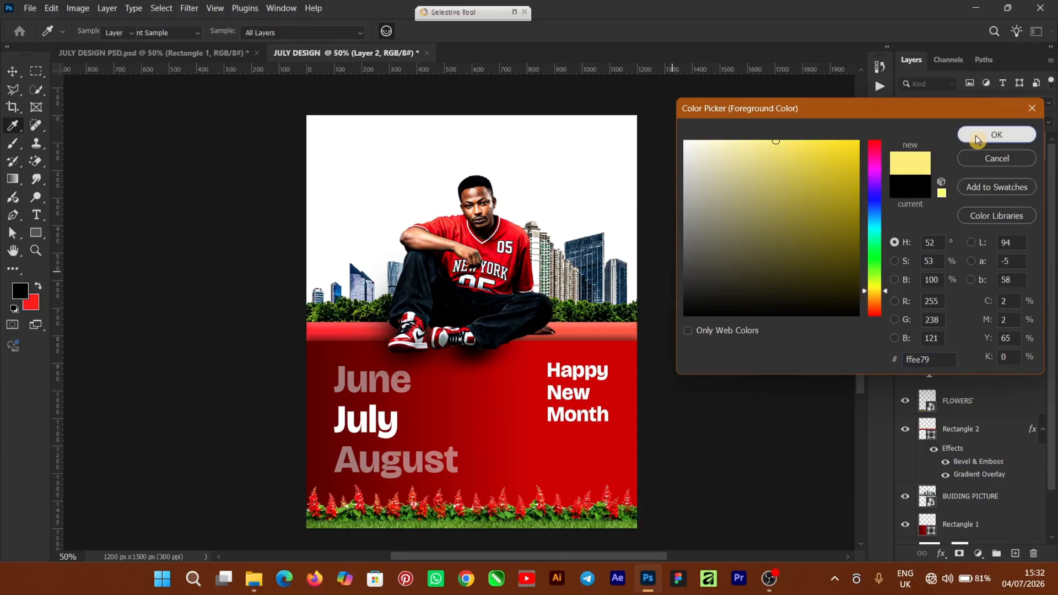
left_click(978, 138)
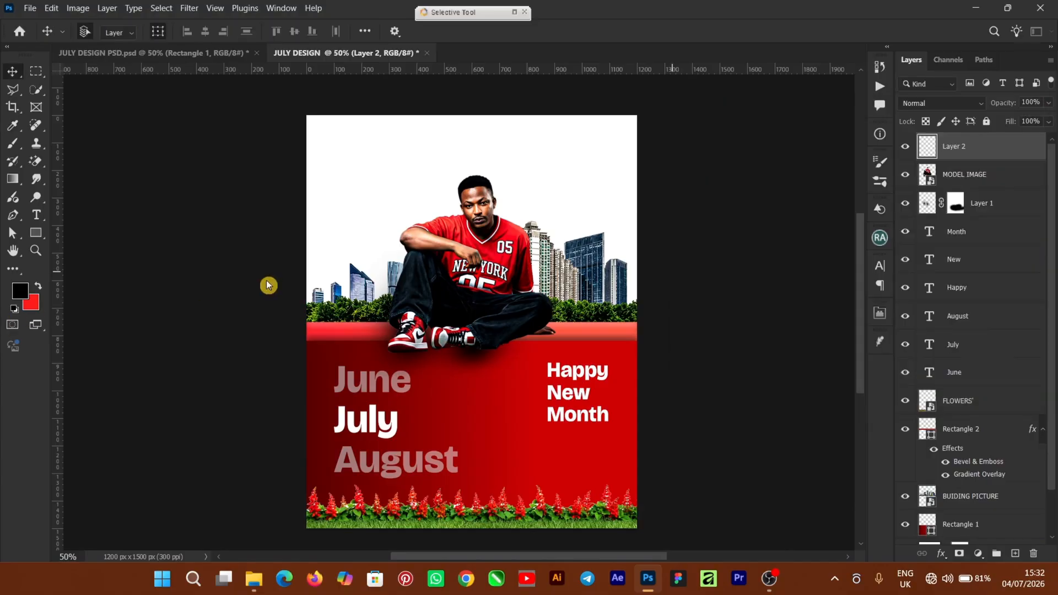
Draw a linear Foreground to Transparent gradient from well above the canvas down to the model's chest.
left_click(10, 182)
left_click(215, 32)
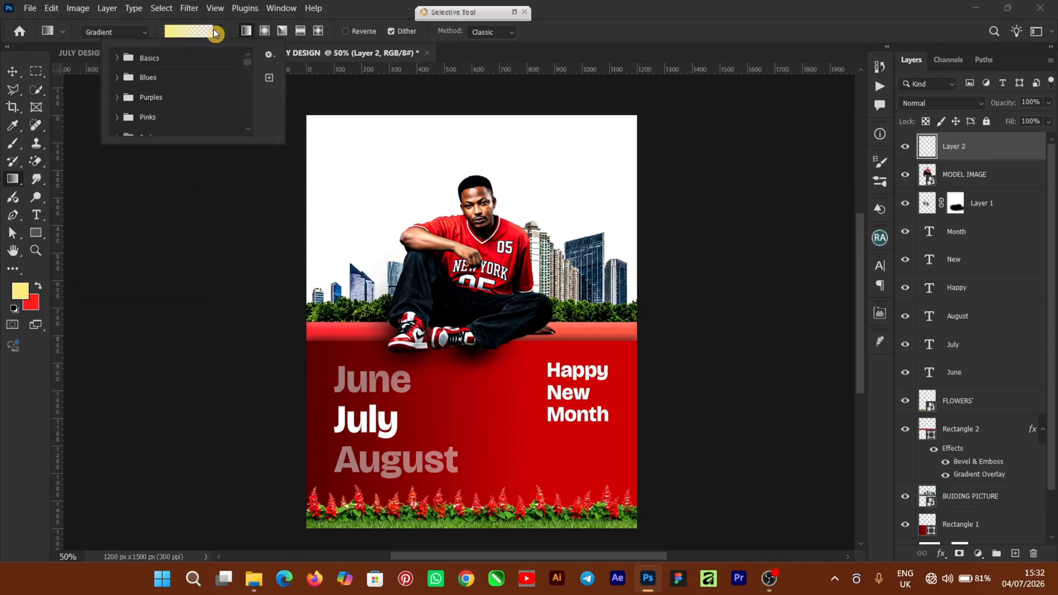
left_click(116, 57)
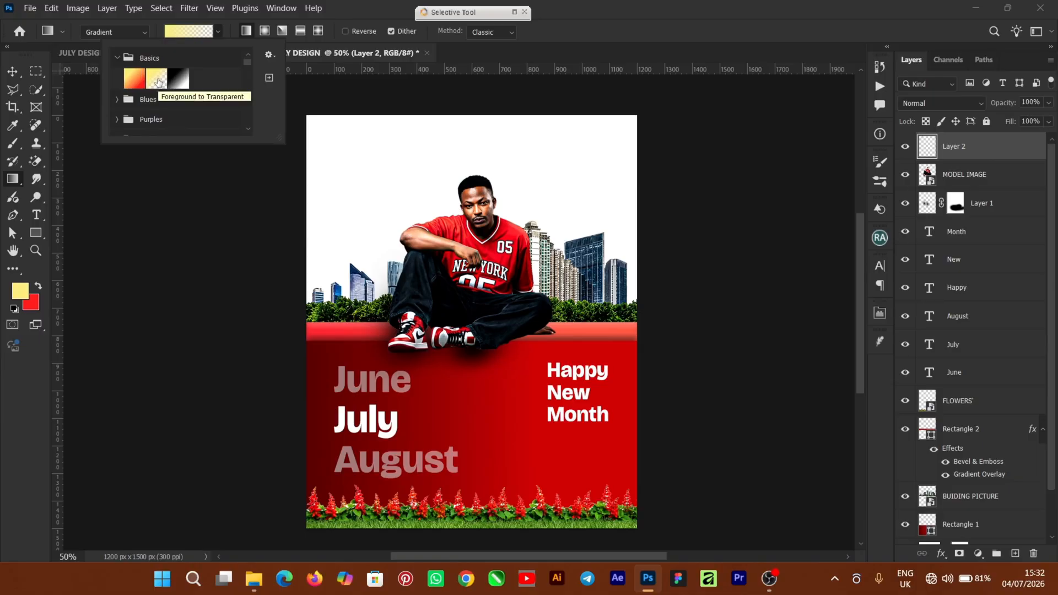
left_click(157, 80)
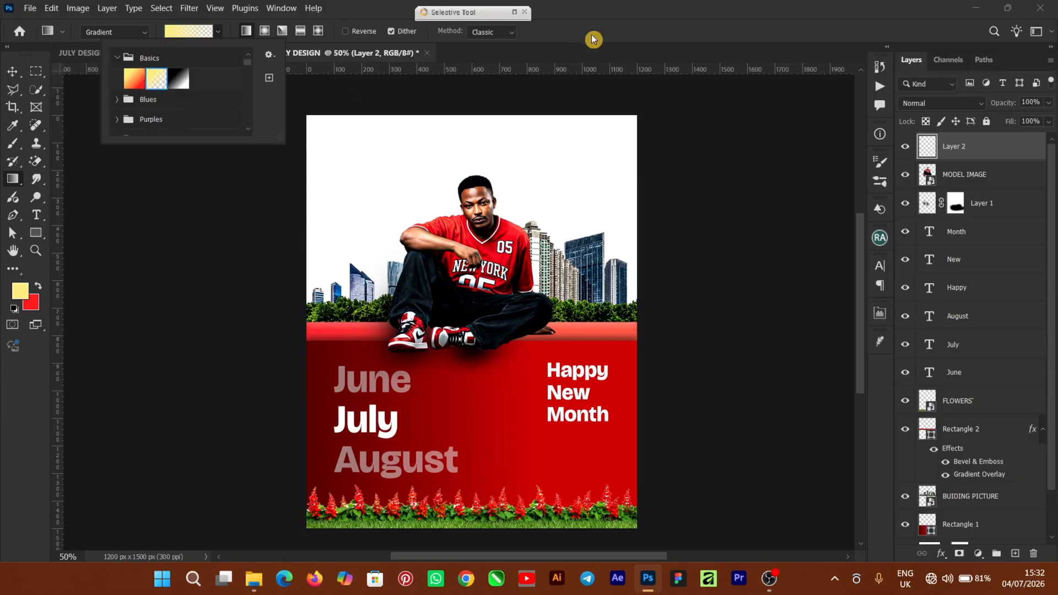
left_click(579, 15)
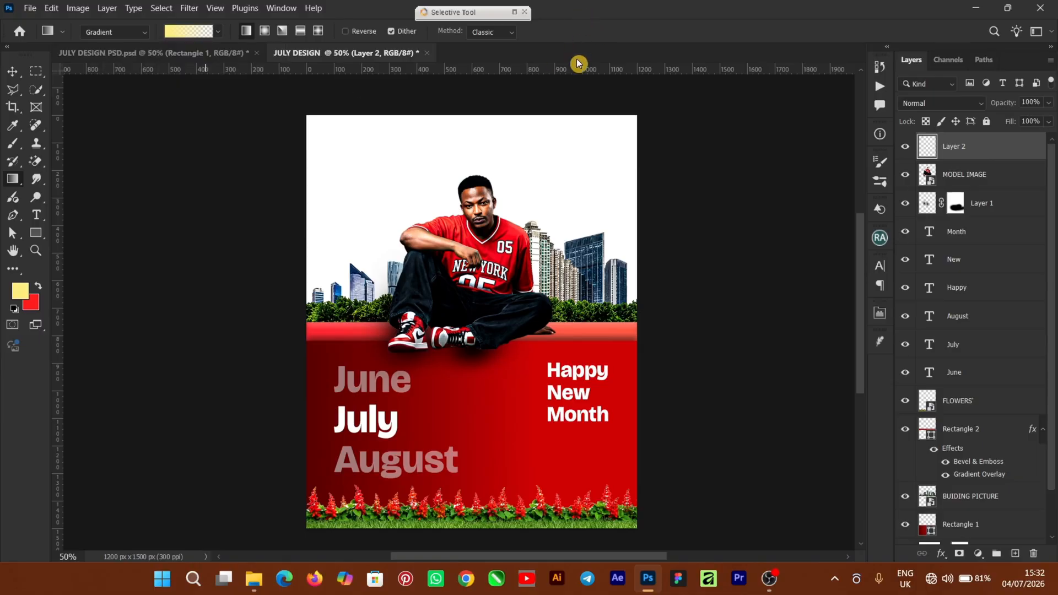
left_click_drag(862, 295, 862, 283)
left_click_drag(477, 124, 479, 315)
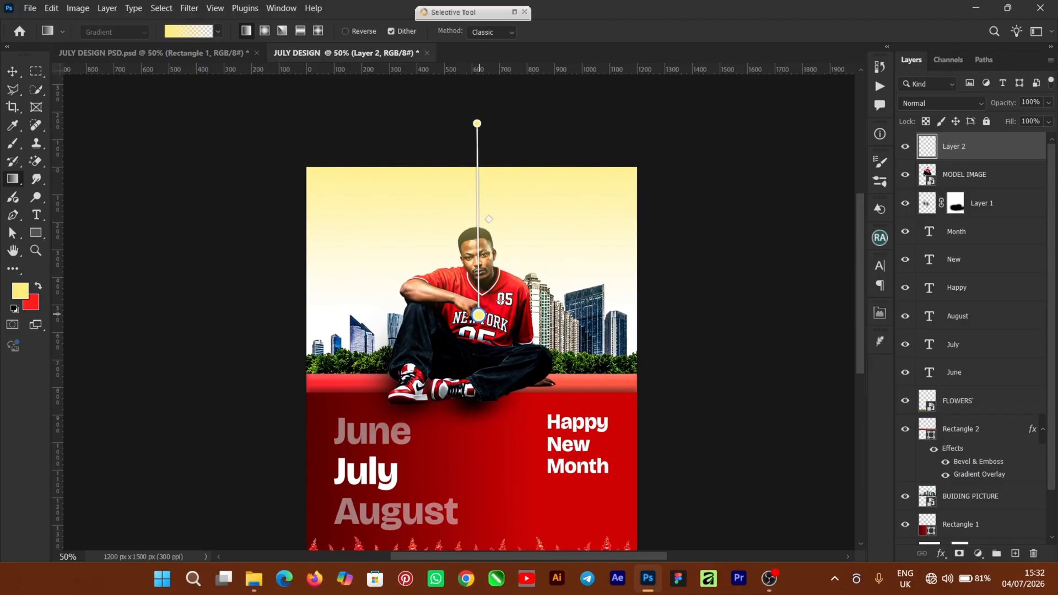
left_click_drag(477, 123, 480, 84)
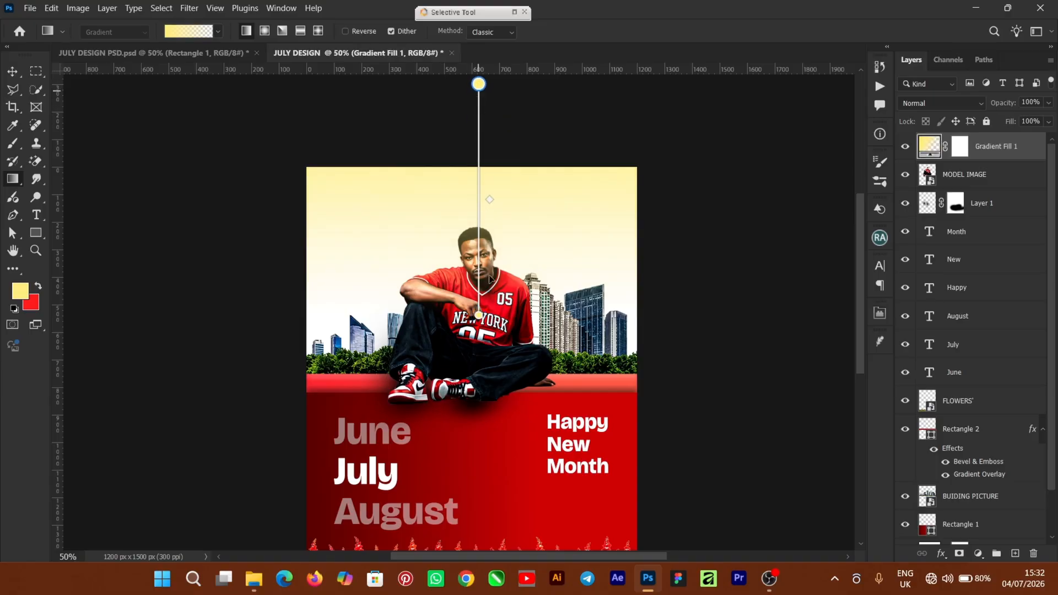
left_click_drag(478, 316, 480, 309)
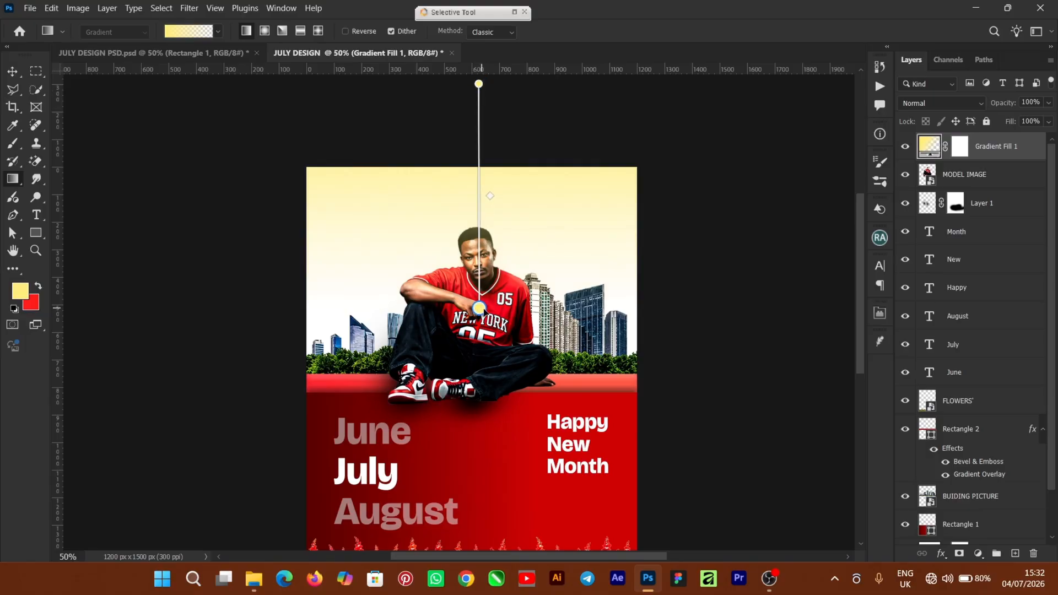
Lower the opacity of the yellow gradient layer for a fainter sky tint.
left_click(13, 73)
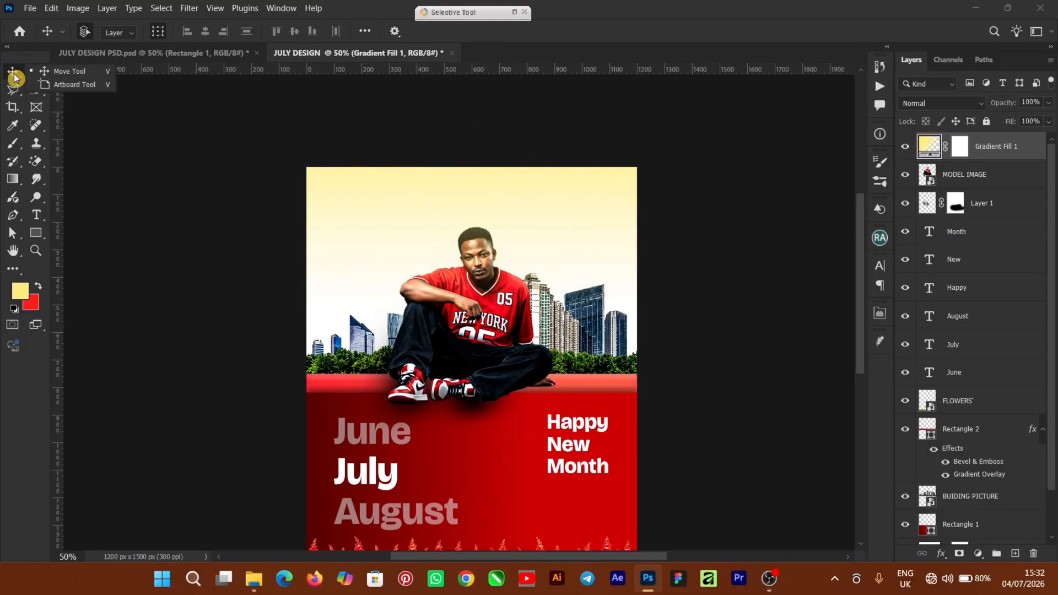
left_click(1049, 103)
left_click_drag(1049, 119, 1013, 137)
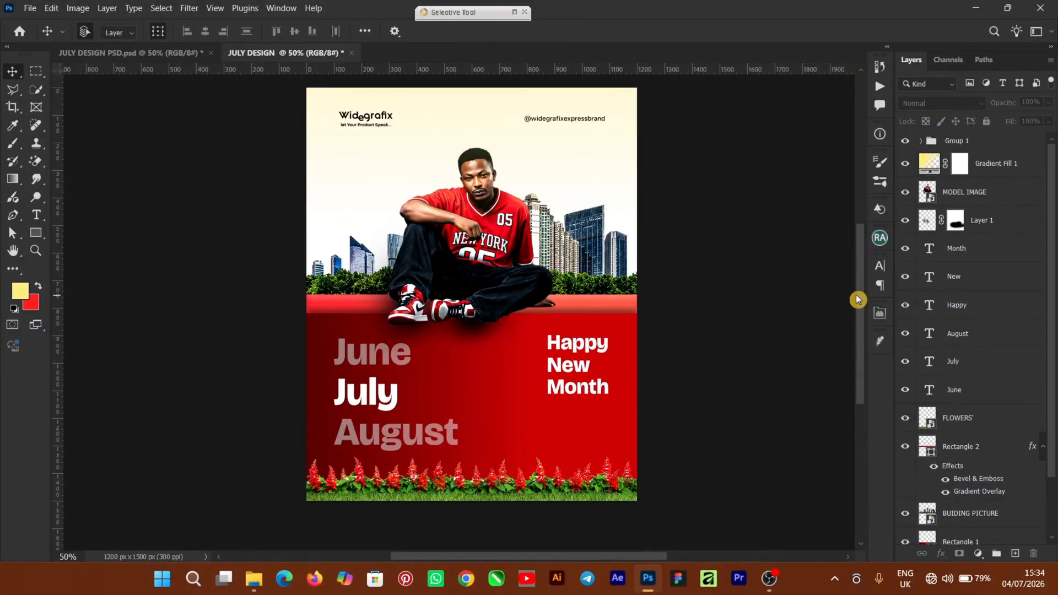
scroll(860, 292, "up", 2)
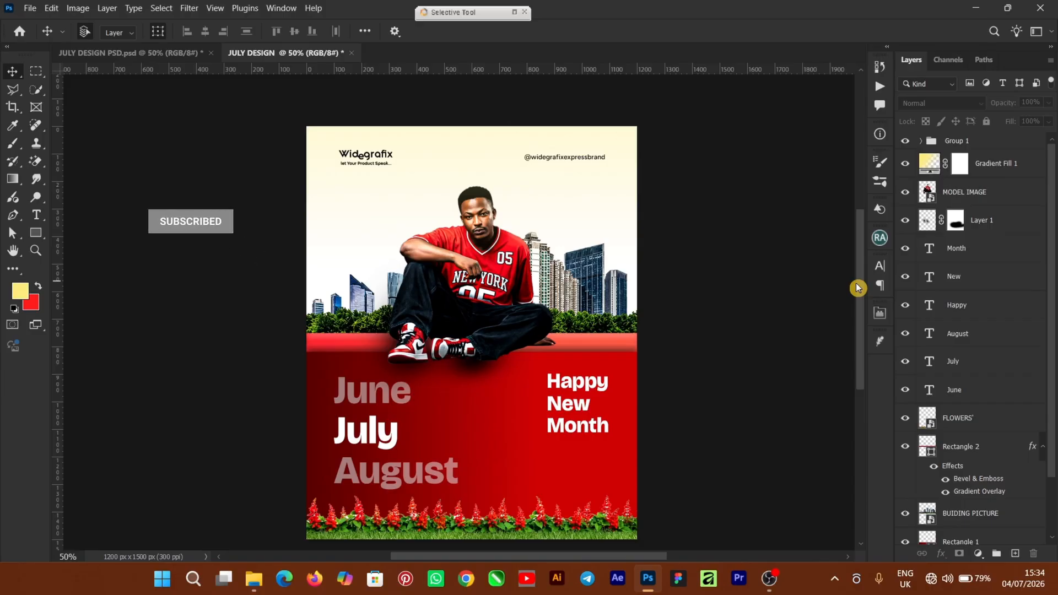
left_click_drag(858, 264, 858, 267)
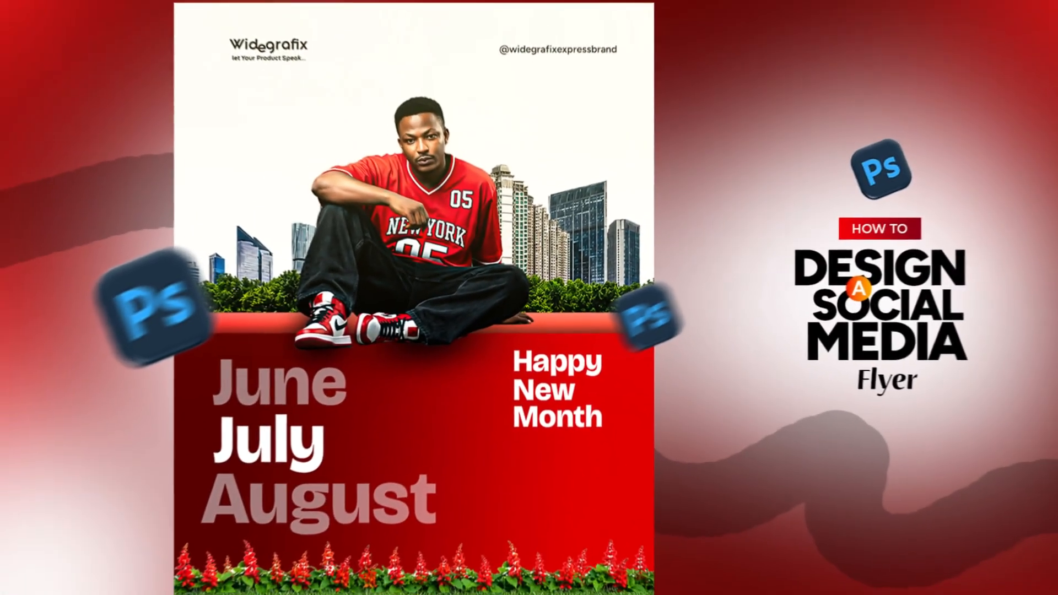